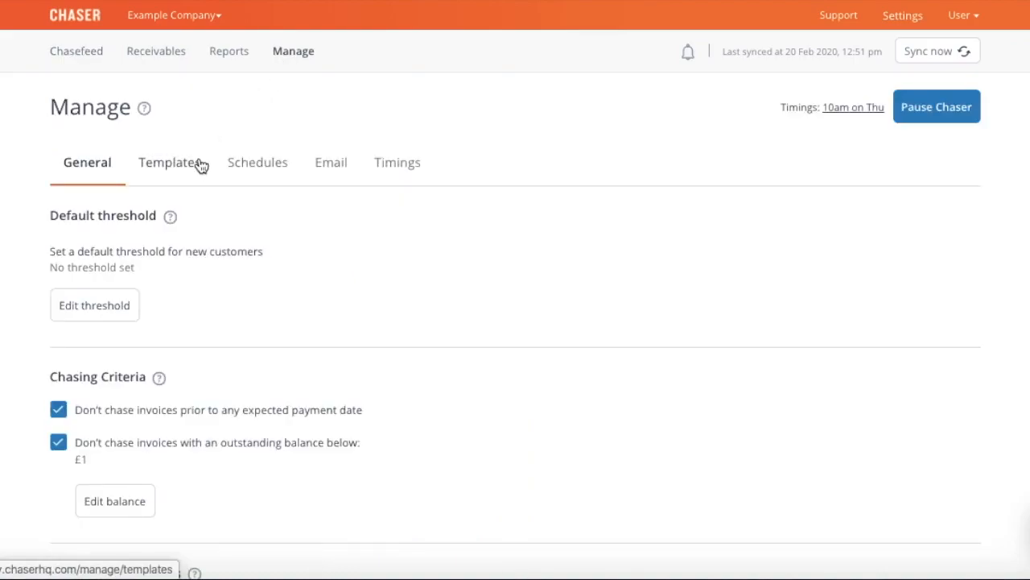
Open the Medium overdue single template and review its message wording and the available placeholders
{"action": "left_click", "coordinate": [200, 164]}
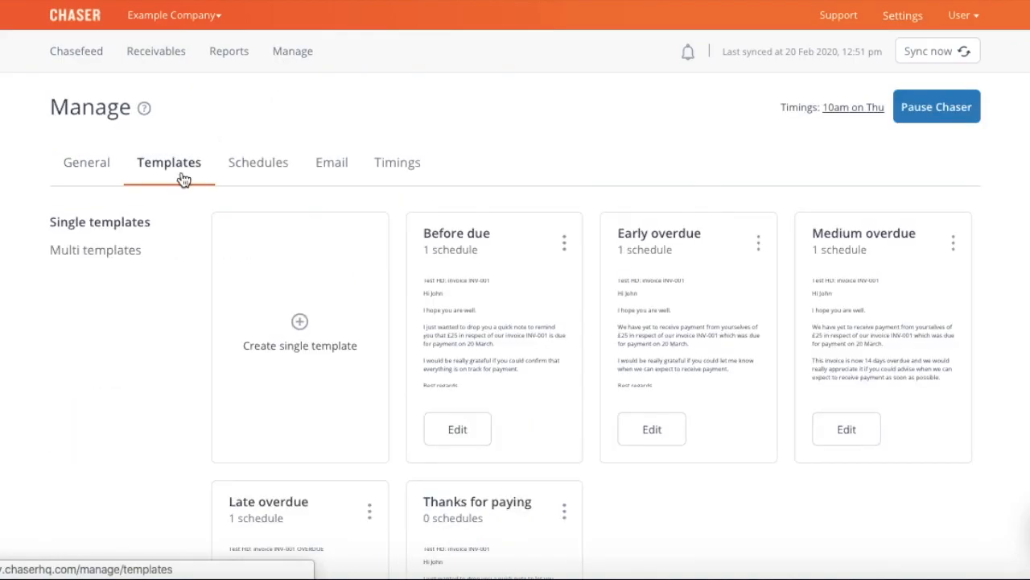
{"action": "scroll", "coordinate": [848, 337], "scroll_direction": "down", "scroll_amount": 1}
{"action": "left_click", "coordinate": [847, 335]}
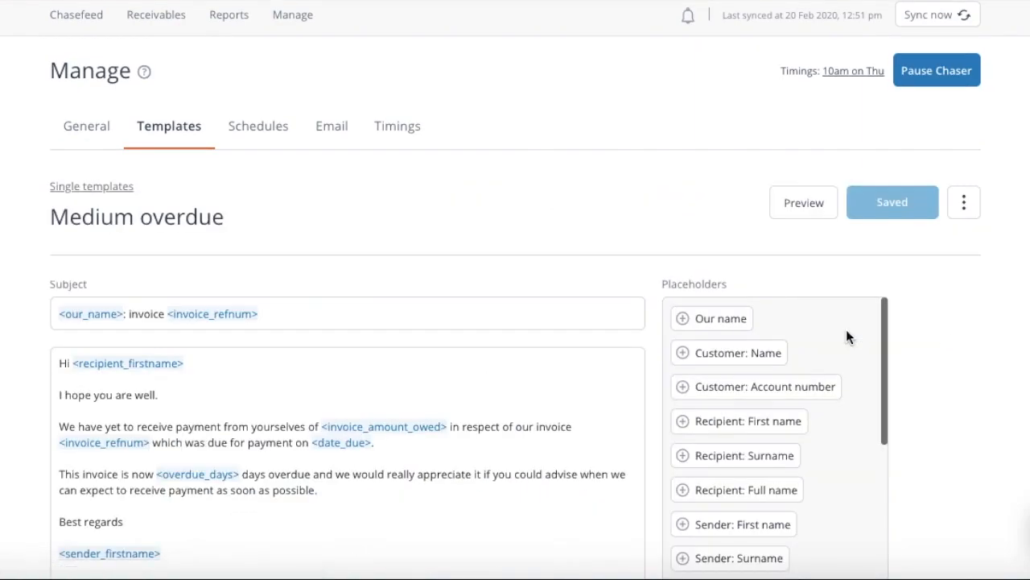
{"action": "scroll", "coordinate": [976, 392], "scroll_direction": "down", "scroll_amount": 5}
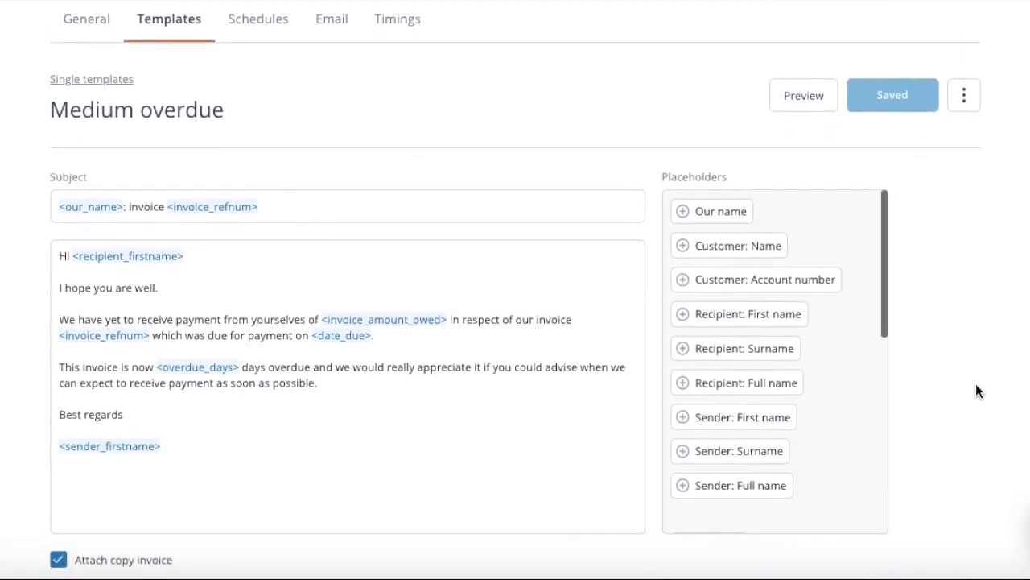
{"action": "left_click_drag", "start_coordinate": [418, 272], "coordinate": [488, 302]}
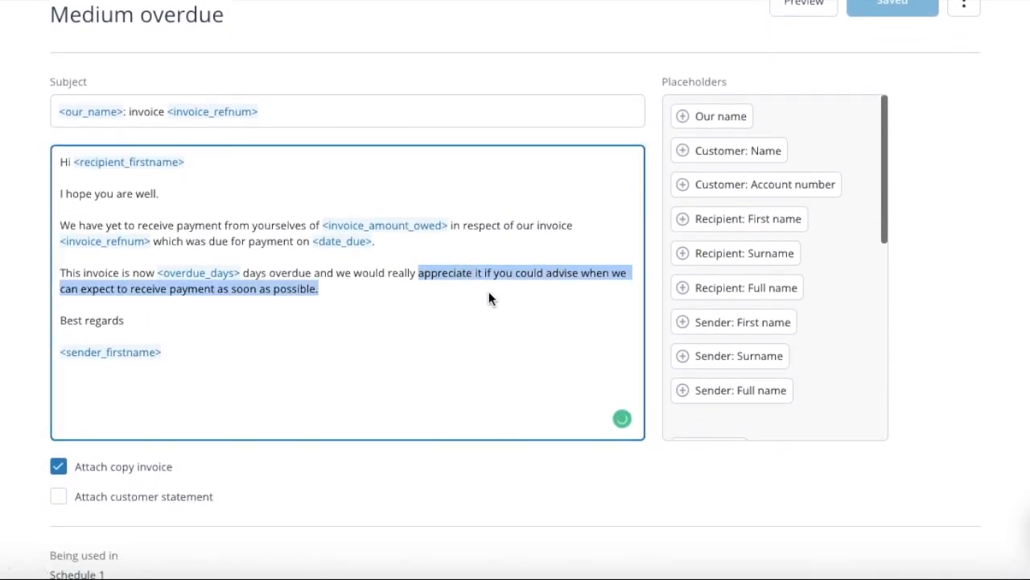
{"action": "left_click", "coordinate": [488, 294]}
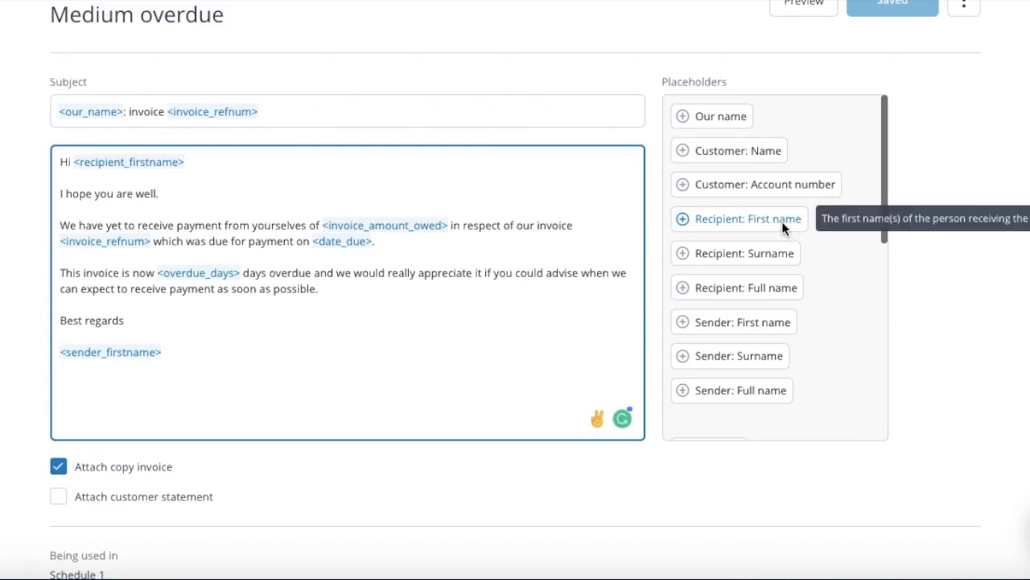
{"action": "scroll", "coordinate": [828, 326], "scroll_direction": "down", "scroll_amount": 3}
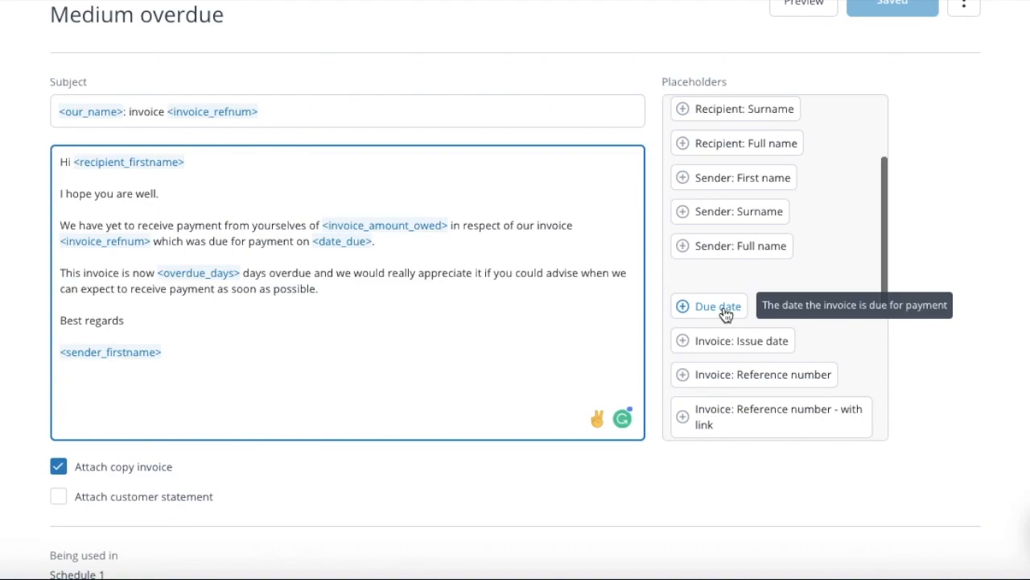
{"action": "scroll", "coordinate": [505, 385], "scroll_direction": "down", "scroll_amount": 1}
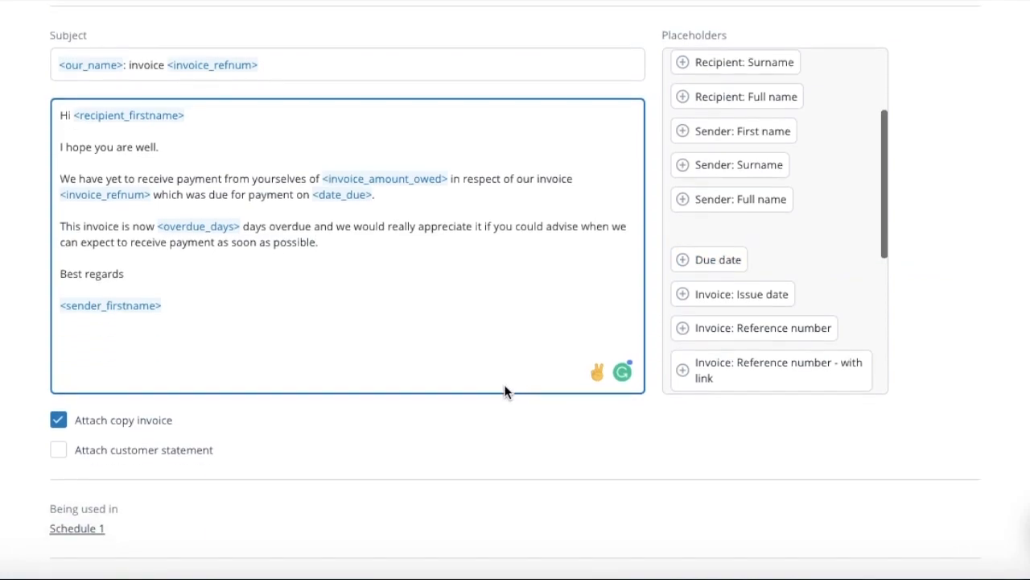
Enable attaching the customer statement on the Medium overdue template and save the template
{"action": "left_click", "coordinate": [125, 454]}
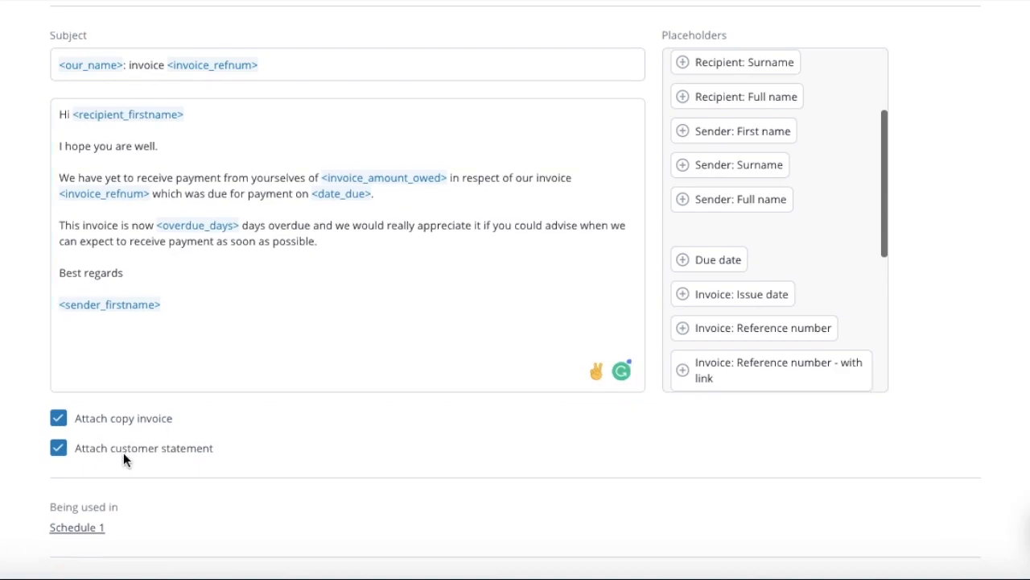
{"action": "scroll", "coordinate": [123, 452], "scroll_direction": "up", "scroll_amount": 3}
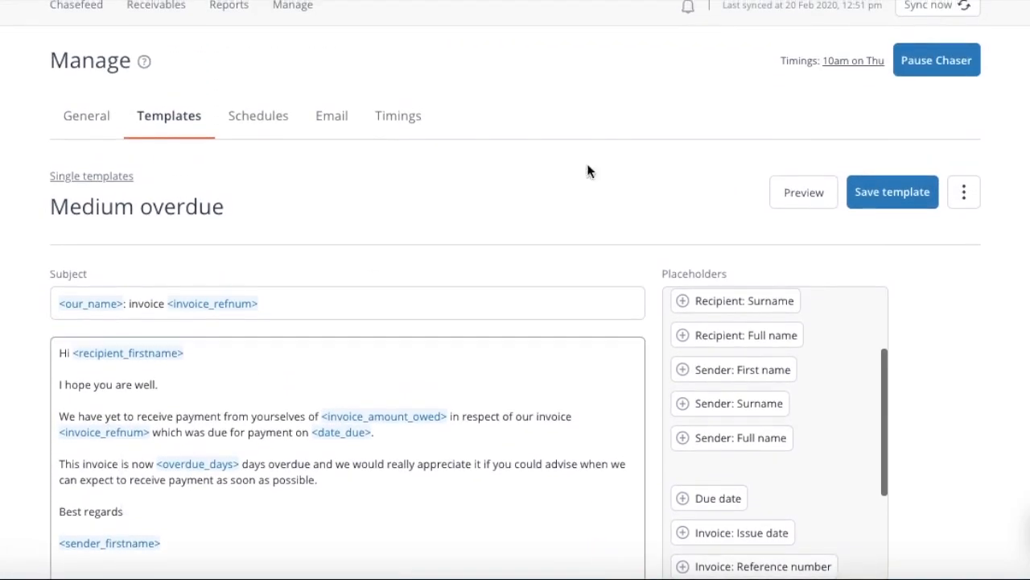
{"action": "left_click", "coordinate": [882, 206]}
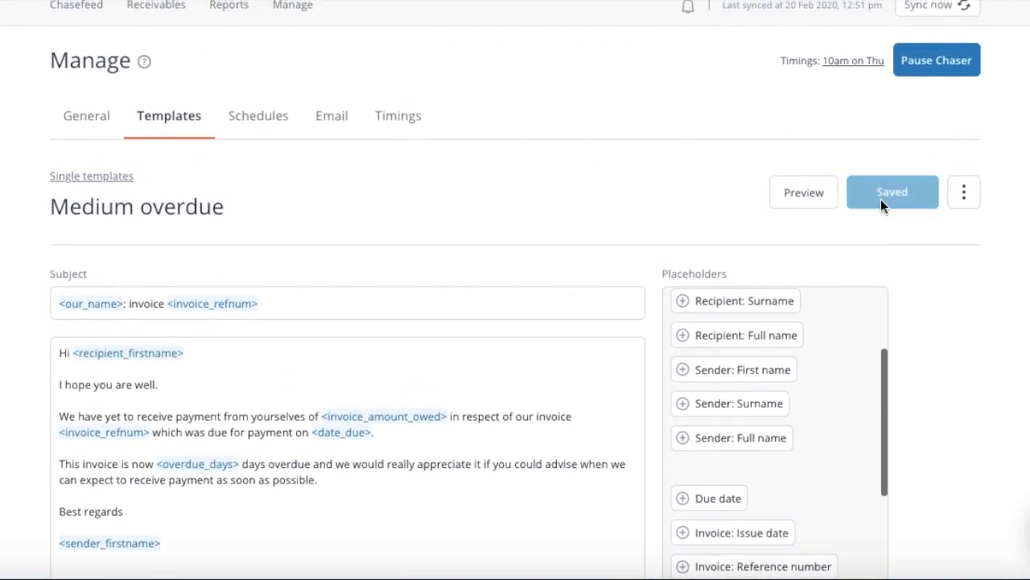
Open Schedule 1 and examine the timing, templates, senders and recipients of its before due, overdue and paid chasers
{"action": "scroll", "coordinate": [697, 523], "scroll_direction": "up", "scroll_amount": 1}
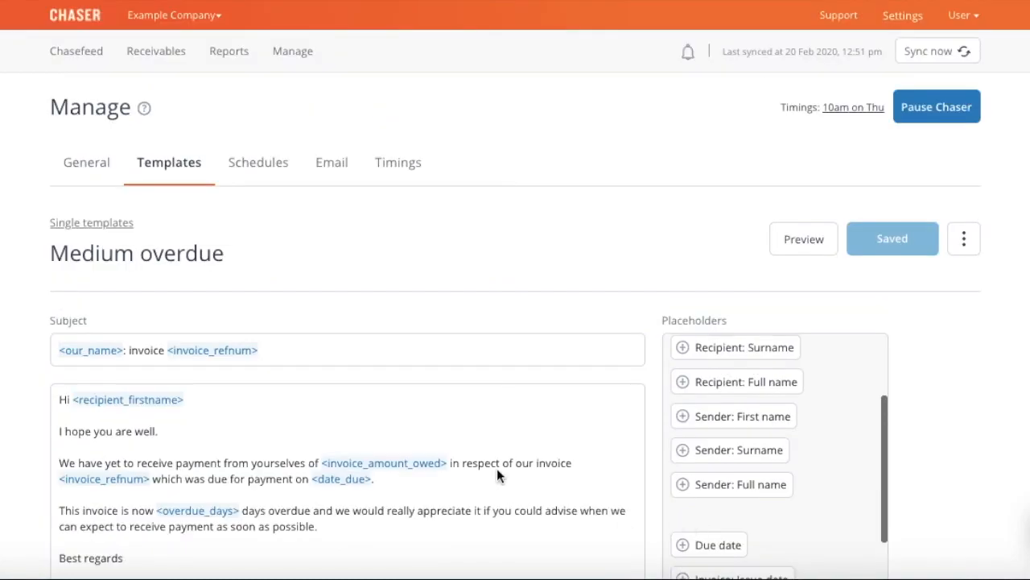
{"action": "left_click", "coordinate": [264, 167]}
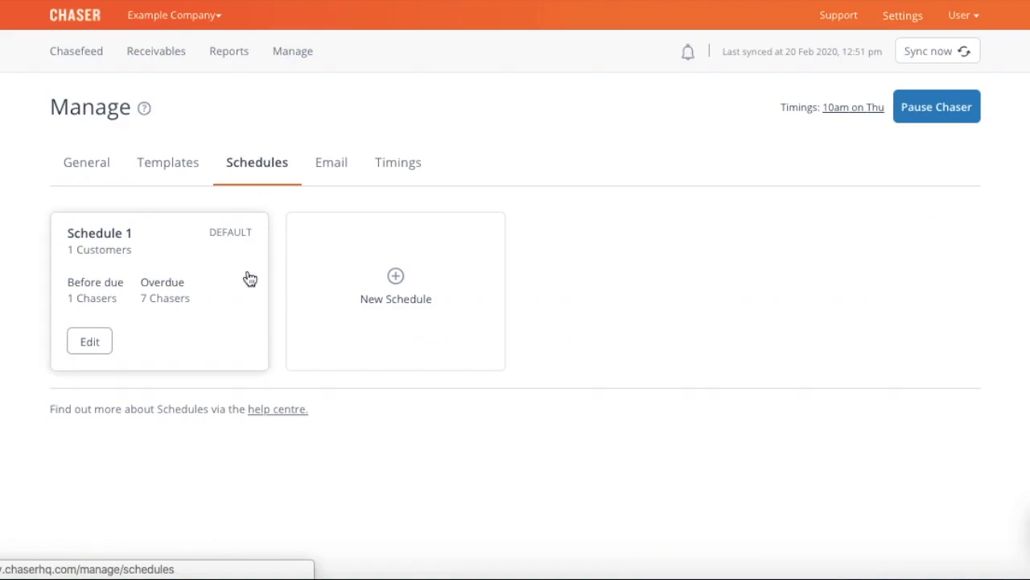
{"action": "left_click", "coordinate": [240, 308]}
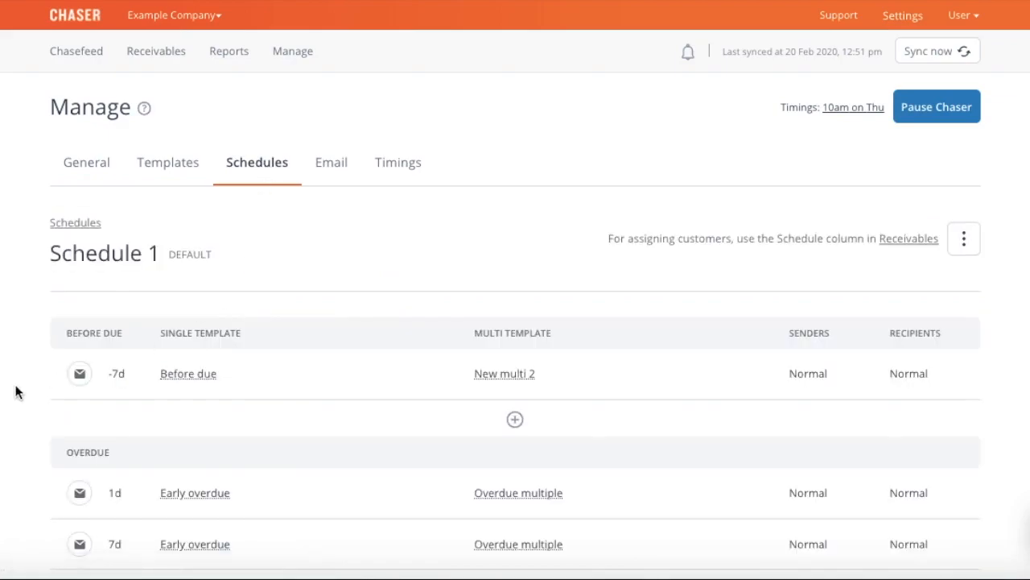
{"action": "scroll", "coordinate": [516, 322], "scroll_direction": "down", "scroll_amount": 3}
{"action": "scroll", "coordinate": [126, 254], "scroll_direction": "down", "scroll_amount": 1}
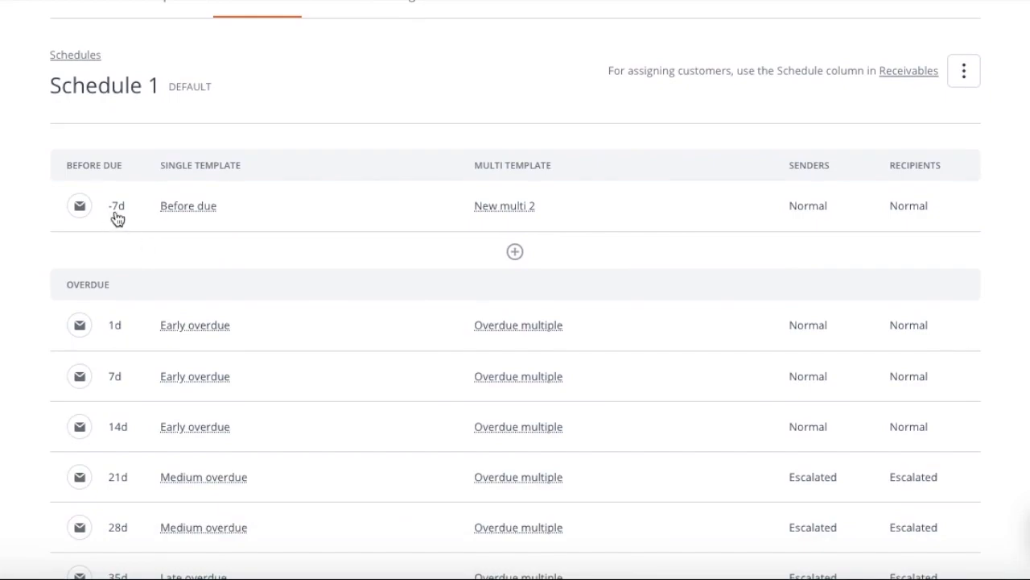
{"action": "mouse_move", "coordinate": [184, 208]}
{"action": "scroll", "coordinate": [911, 226], "scroll_direction": "down", "scroll_amount": 3}
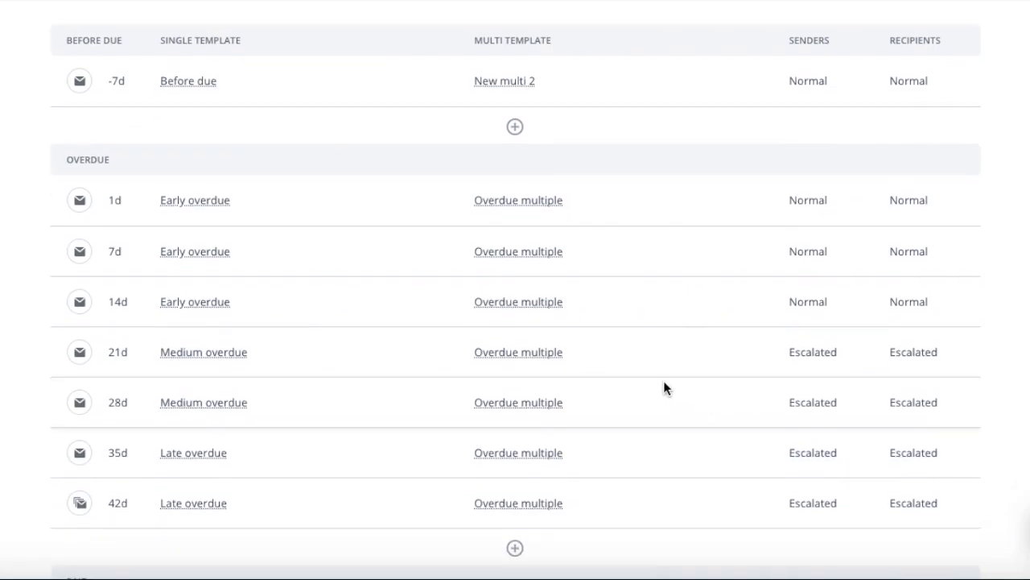
{"action": "scroll", "coordinate": [662, 380], "scroll_direction": "up", "scroll_amount": 1}
{"action": "scroll", "coordinate": [665, 383], "scroll_direction": "down", "scroll_amount": 3}
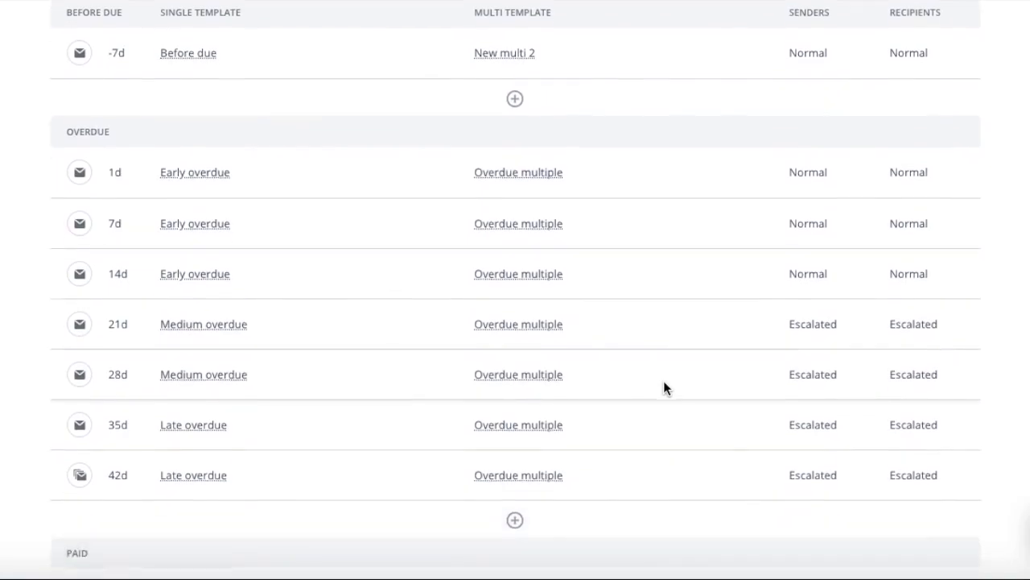
{"action": "scroll", "coordinate": [664, 388], "scroll_direction": "down", "scroll_amount": 1}
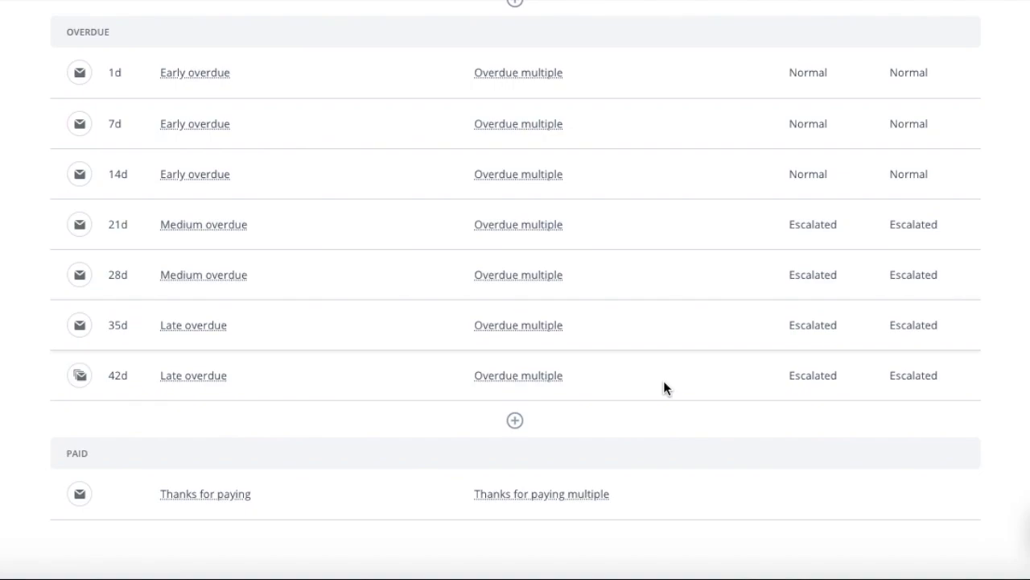
{"action": "scroll", "coordinate": [663, 382], "scroll_direction": "up", "scroll_amount": 2}
{"action": "scroll", "coordinate": [663, 387], "scroll_direction": "up", "scroll_amount": 2}
{"action": "scroll", "coordinate": [663, 387], "scroll_direction": "down", "scroll_amount": 1}
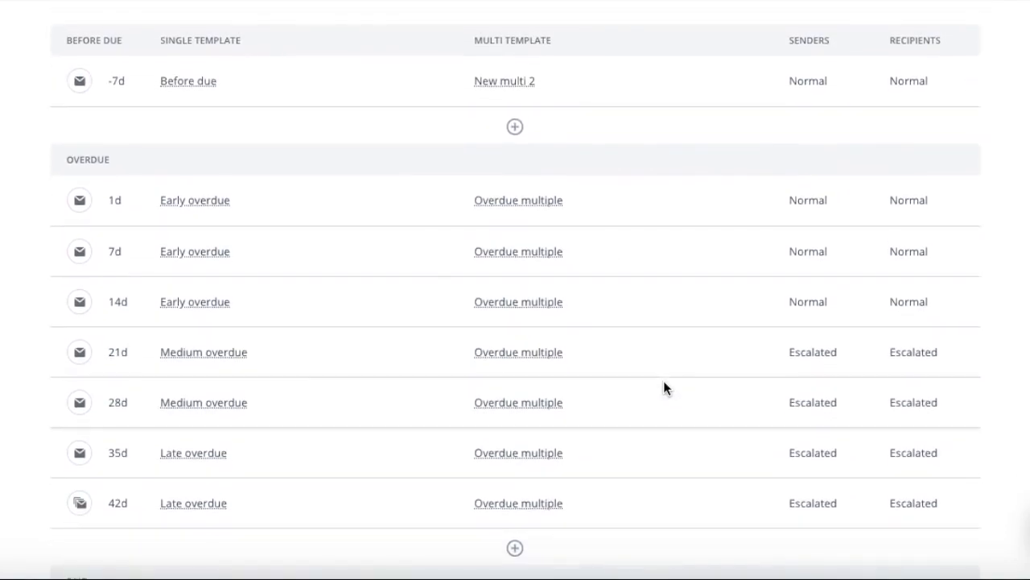
{"action": "scroll", "coordinate": [682, 526], "scroll_direction": "up", "scroll_amount": 3}
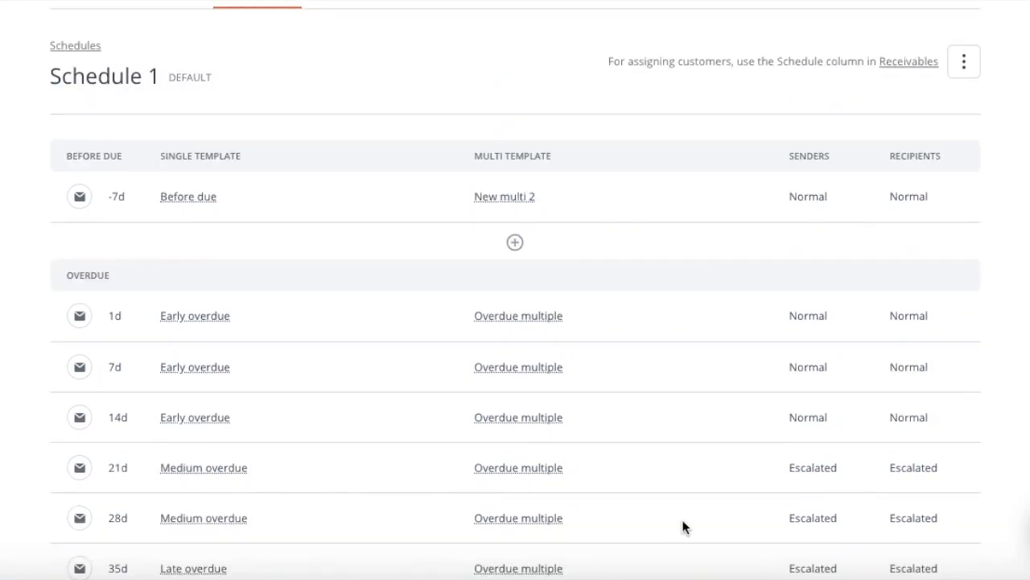
{"action": "scroll", "coordinate": [682, 527], "scroll_direction": "down", "scroll_amount": 6}
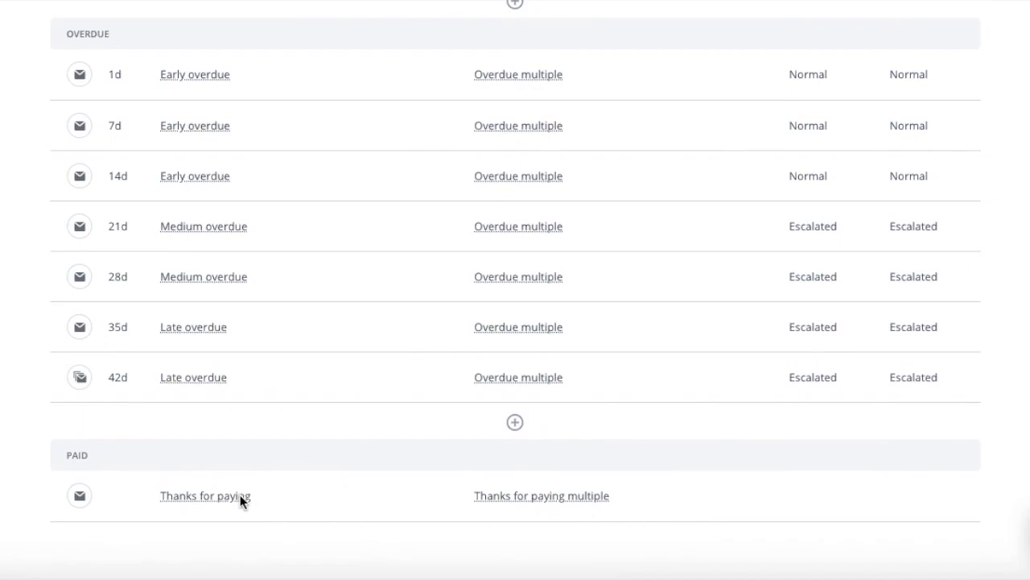
Preview the Thanks for paying email in the schedule's Paid section and open that chaser's editing options
{"action": "mouse_move", "coordinate": [211, 500]}
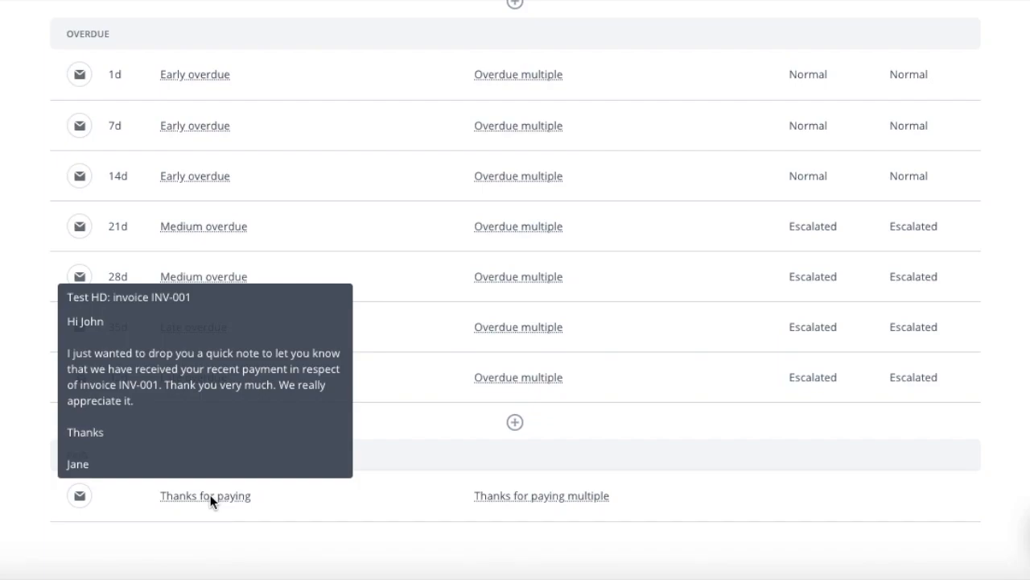
{"action": "left_click", "coordinate": [386, 505]}
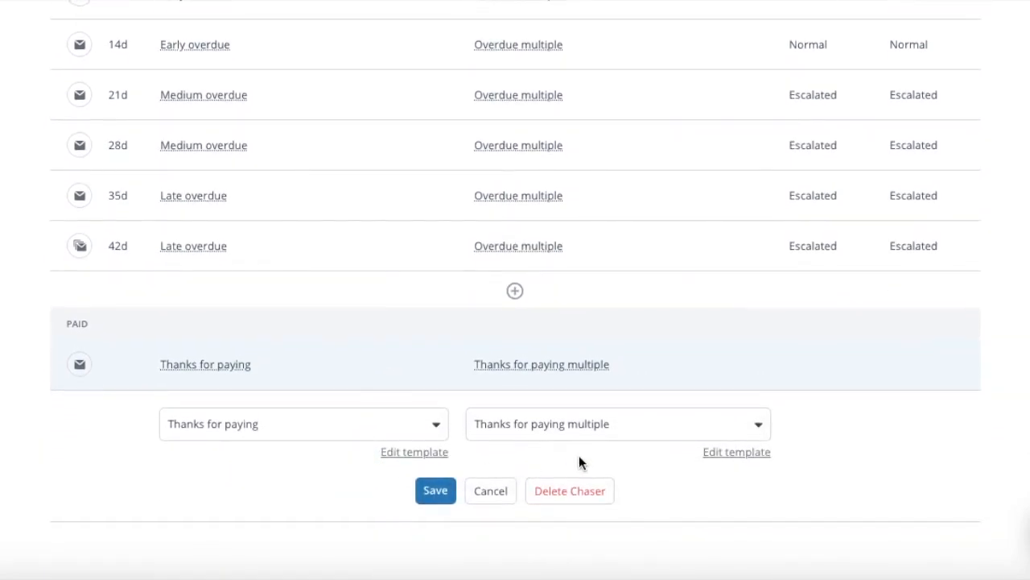
{"action": "left_click", "coordinate": [576, 498]}
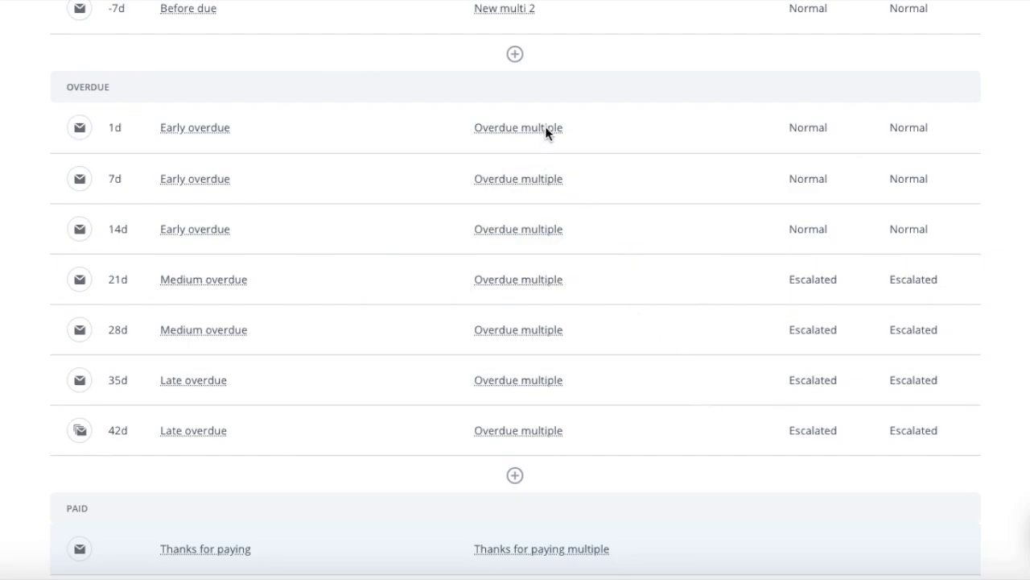
Preview the full Overdue multiple email for the 1d and 35d overdue chasers
{"action": "mouse_move", "coordinate": [529, 128]}
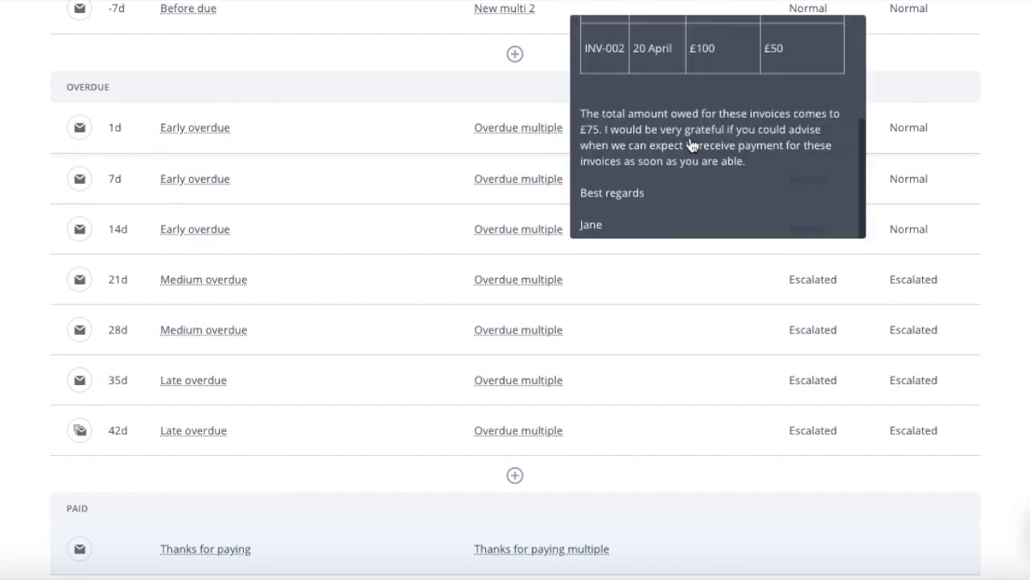
{"action": "scroll", "coordinate": [690, 145], "scroll_direction": "up", "scroll_amount": 5}
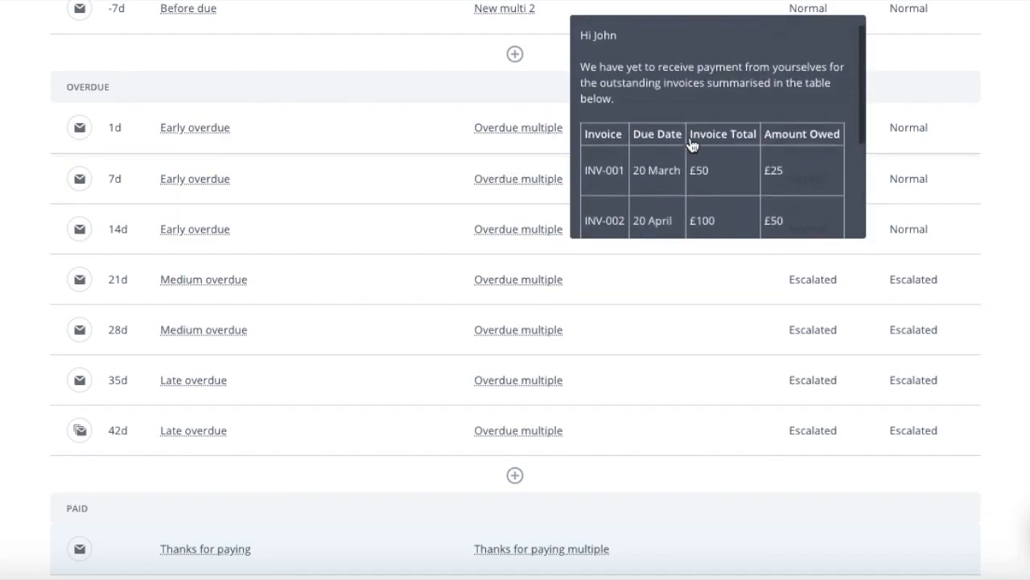
{"action": "scroll", "coordinate": [691, 145], "scroll_direction": "down", "scroll_amount": 2}
{"action": "scroll", "coordinate": [691, 145], "scroll_direction": "down", "scroll_amount": 3}
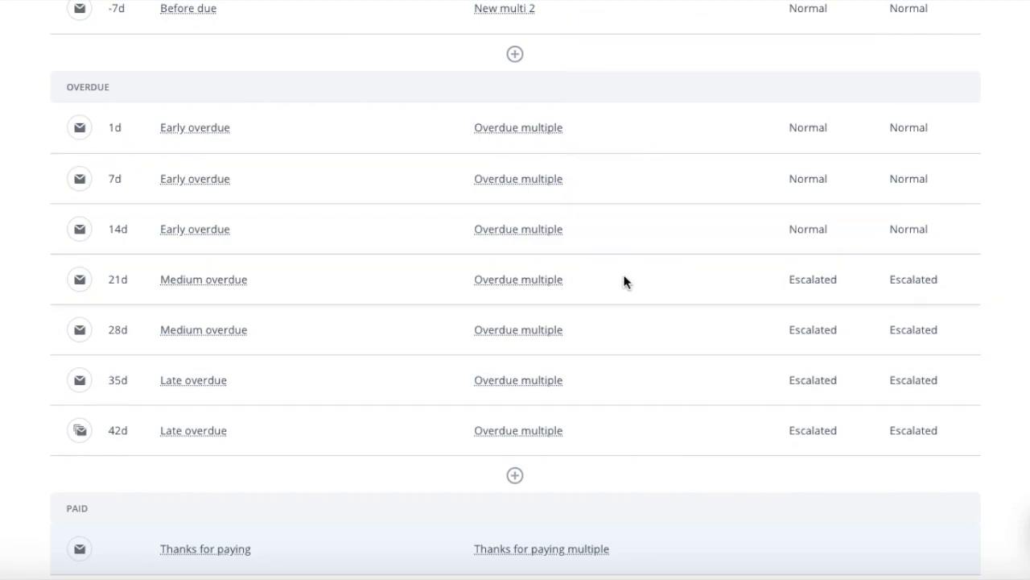
{"action": "mouse_move", "coordinate": [551, 377]}
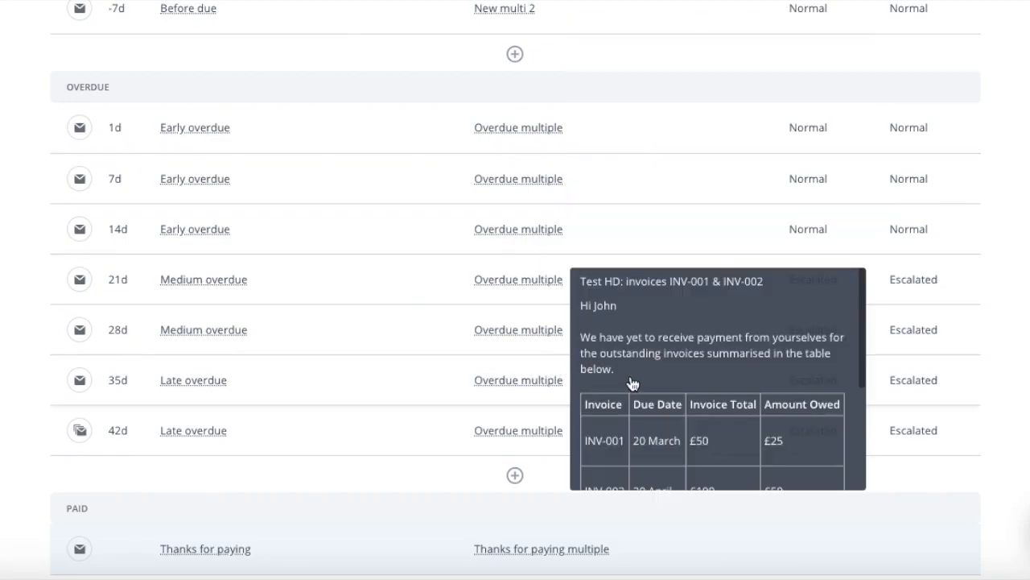
{"action": "scroll", "coordinate": [632, 383], "scroll_direction": "down", "scroll_amount": 1}
{"action": "scroll", "coordinate": [632, 384], "scroll_direction": "up", "scroll_amount": 1}
{"action": "scroll", "coordinate": [632, 383], "scroll_direction": "down", "scroll_amount": 2}
{"action": "scroll", "coordinate": [632, 383], "scroll_direction": "down", "scroll_amount": 5}
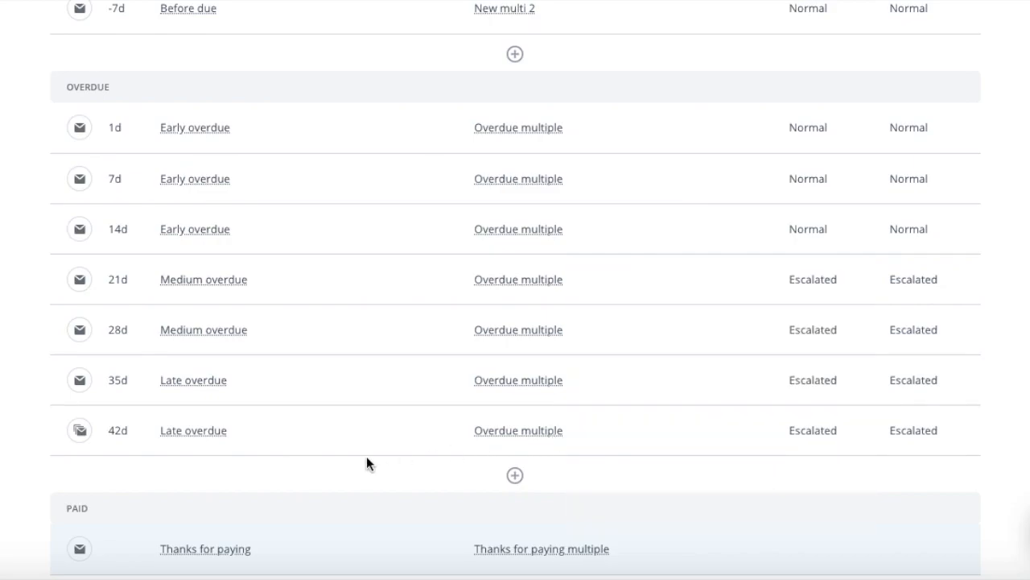
Open the list of multi templates and look over the available ones
{"action": "scroll", "coordinate": [367, 464], "scroll_direction": "up", "scroll_amount": 2}
{"action": "scroll", "coordinate": [366, 464], "scroll_direction": "up", "scroll_amount": 3}
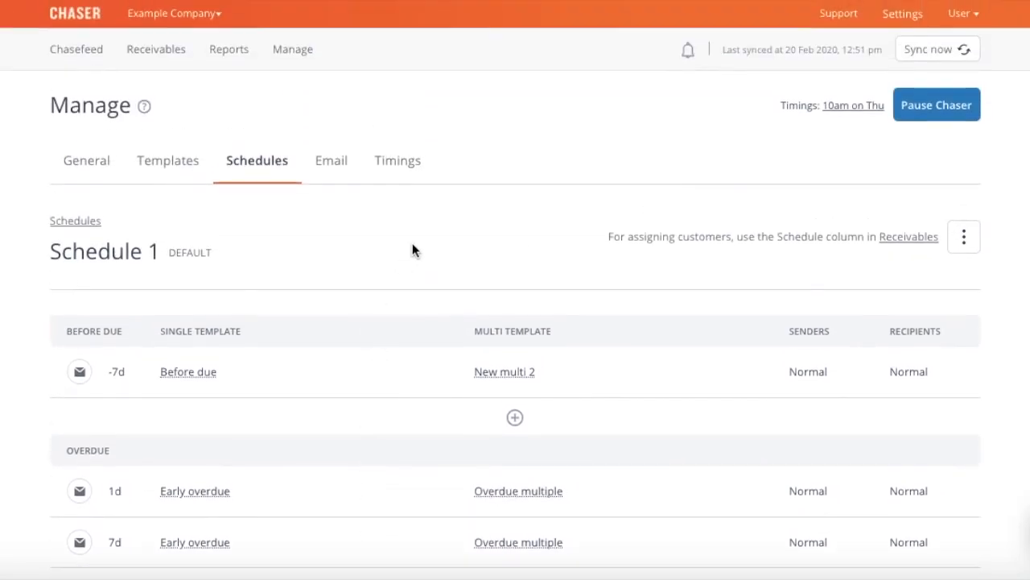
{"action": "left_click", "coordinate": [182, 161]}
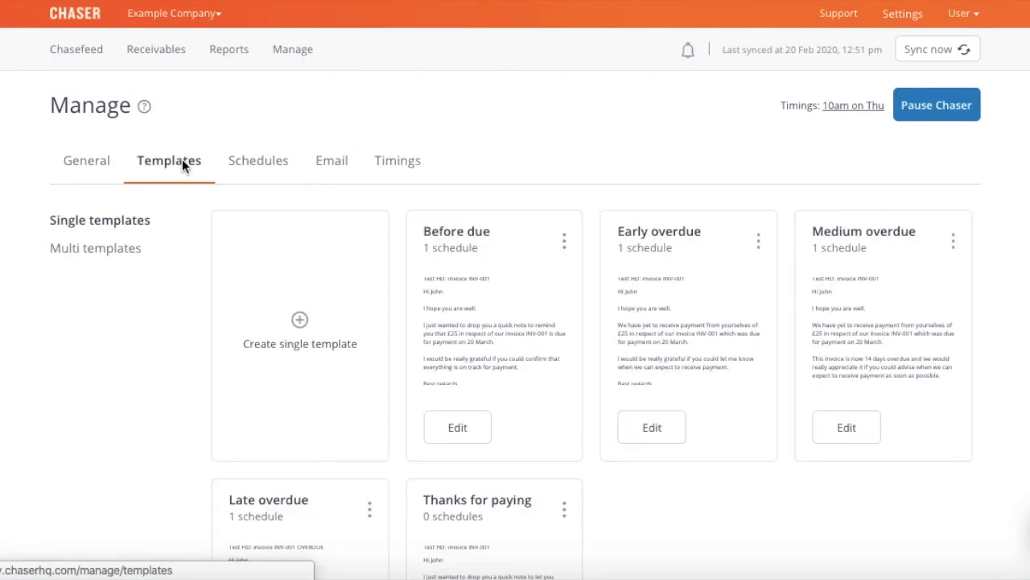
{"action": "left_click", "coordinate": [125, 241]}
{"action": "scroll", "coordinate": [608, 290], "scroll_direction": "down", "scroll_amount": 3}
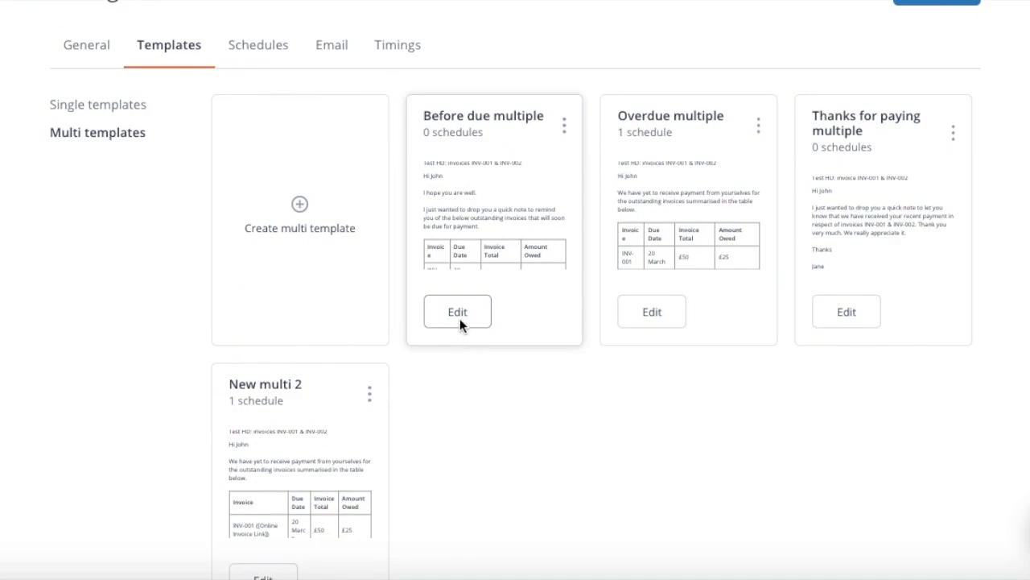
{"action": "scroll", "coordinate": [459, 324], "scroll_direction": "up", "scroll_amount": 3}
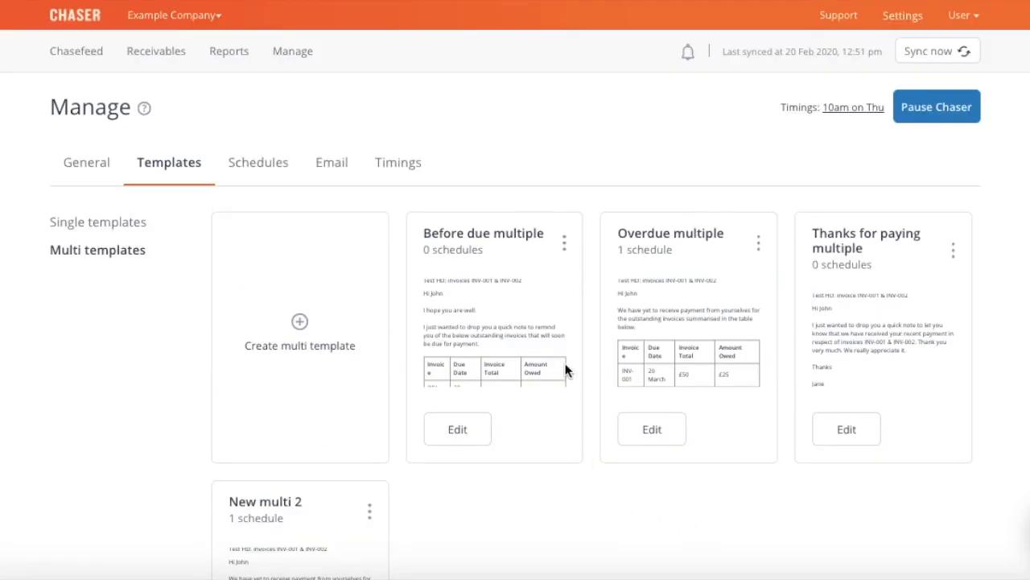
Open the chasing times settings and set the chasing time to 1:00 pm
{"action": "left_click", "coordinate": [400, 163]}
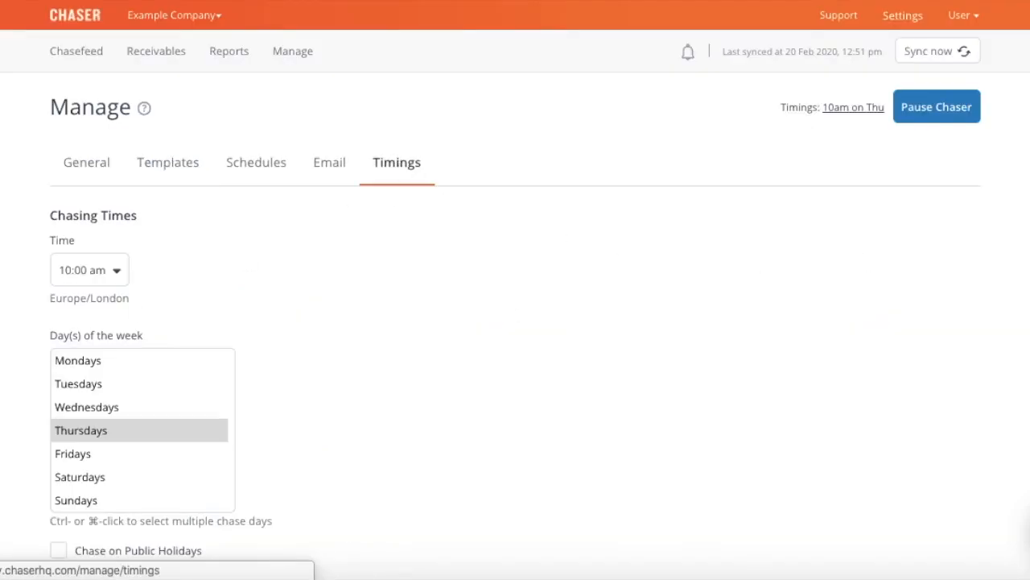
{"action": "scroll", "coordinate": [403, 165], "scroll_direction": "down", "scroll_amount": 1}
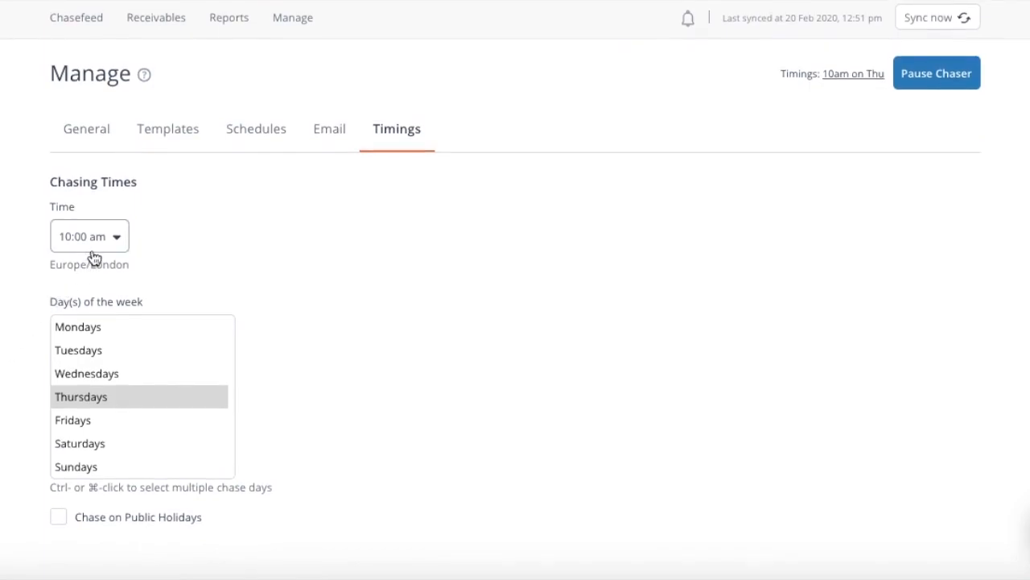
{"action": "left_click", "coordinate": [113, 240]}
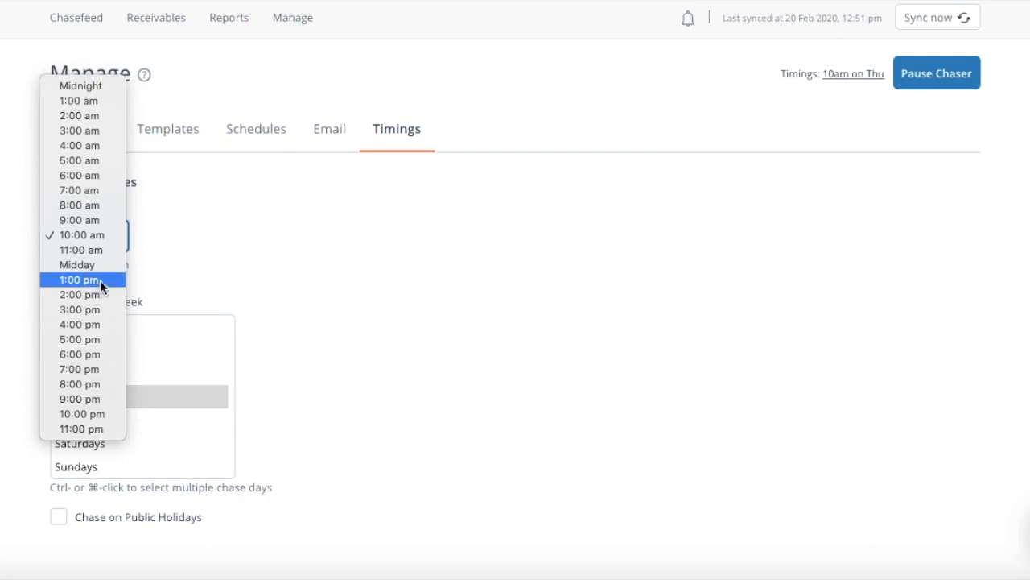
{"action": "left_click", "coordinate": [104, 278]}
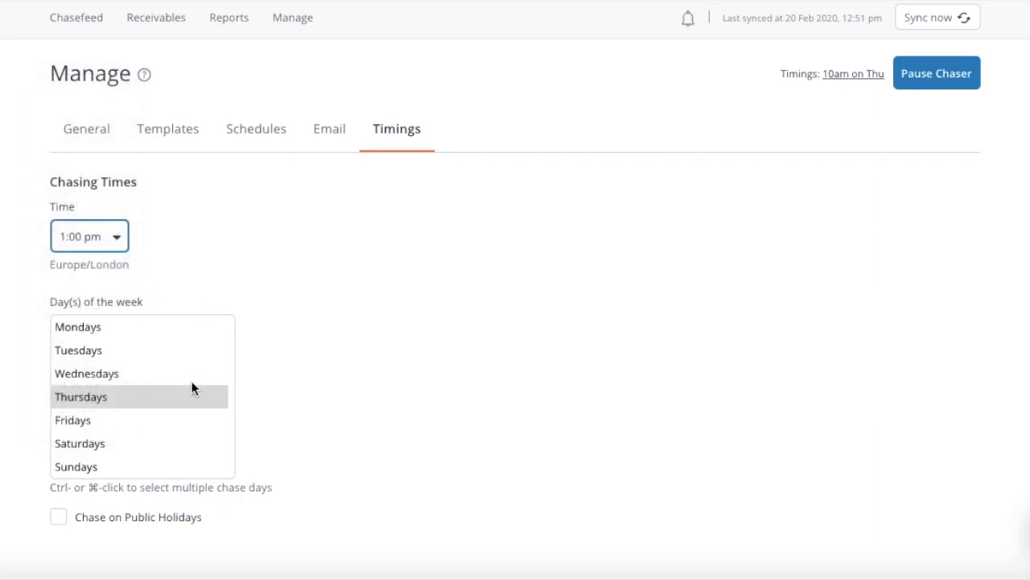
Set the chasing days of the week to Mondays, Tuesdays, Wednesdays and Thursdays
{"action": "left_click", "coordinate": [154, 419]}
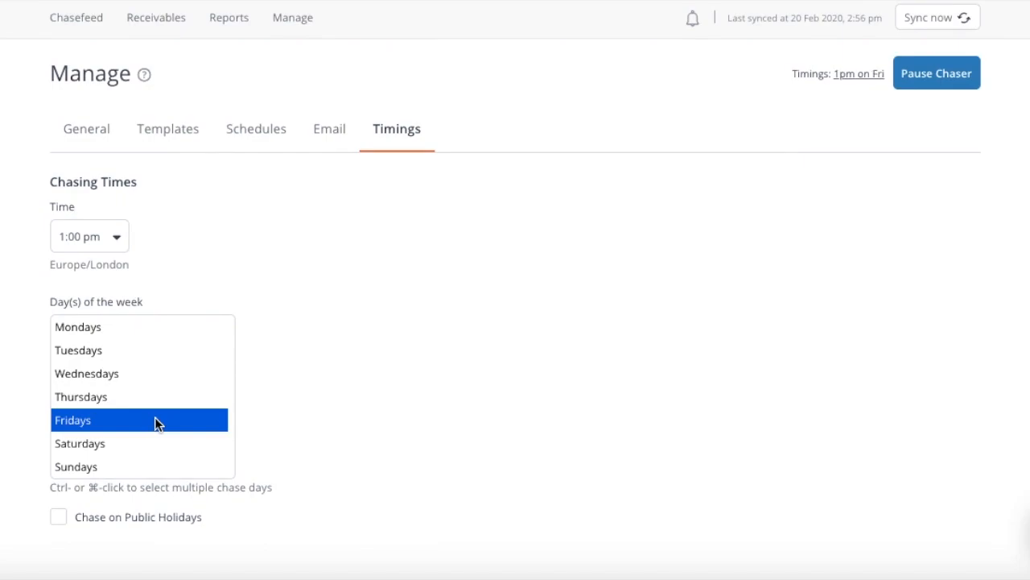
{"action": "left_click", "coordinate": [146, 343]}
{"action": "left_click", "coordinate": [140, 332]}
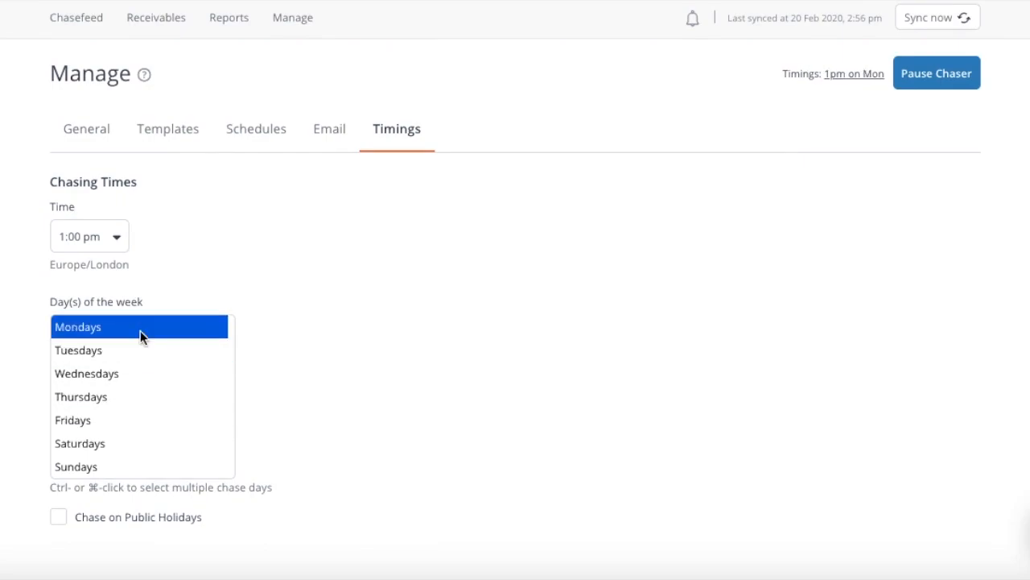
{"action": "left_click", "coordinate": [136, 350], "text": "ctrl"}
{"action": "left_click", "coordinate": [127, 369], "text": "ctrl"}
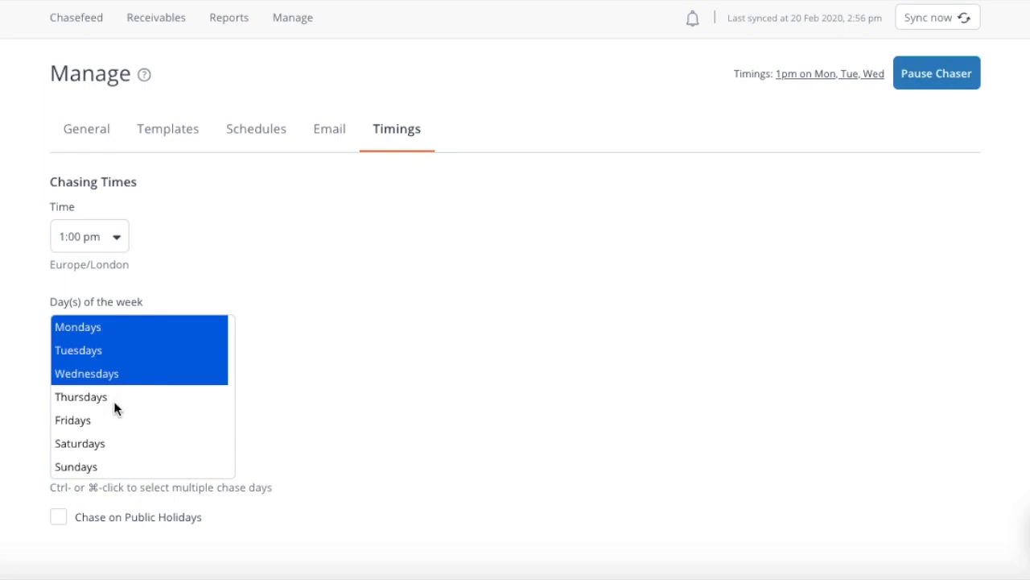
{"action": "left_click", "coordinate": [114, 399], "text": "ctrl"}
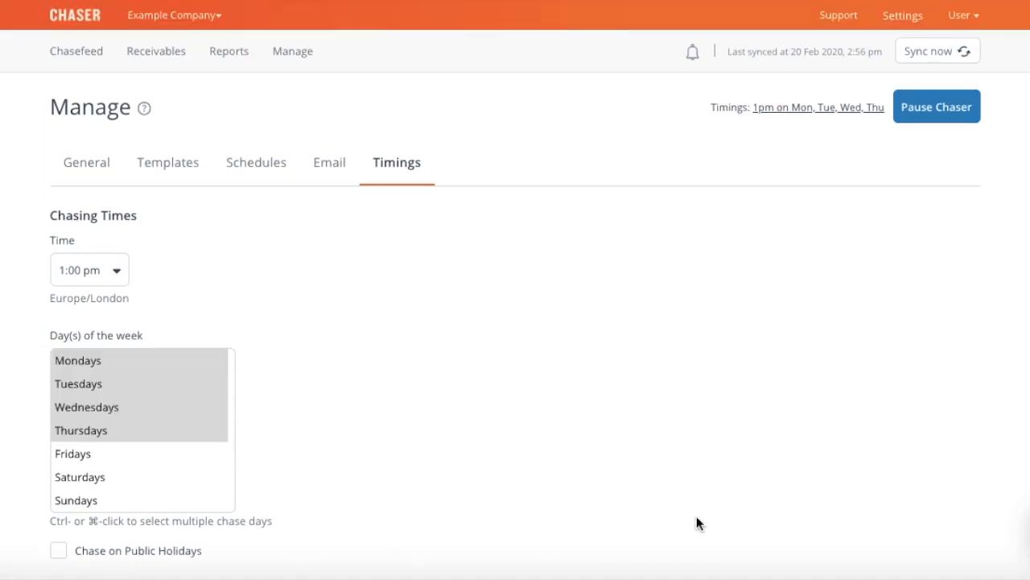
Open the email settings and examine the unverified sender's details and email signature, closing them without changes
{"action": "left_click", "coordinate": [332, 162]}
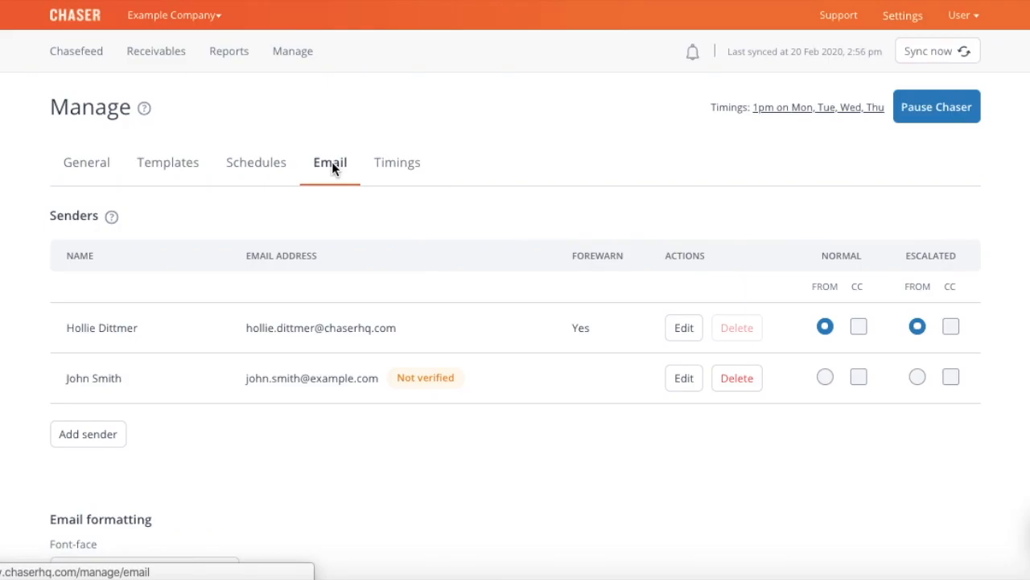
{"action": "left_click", "coordinate": [682, 380]}
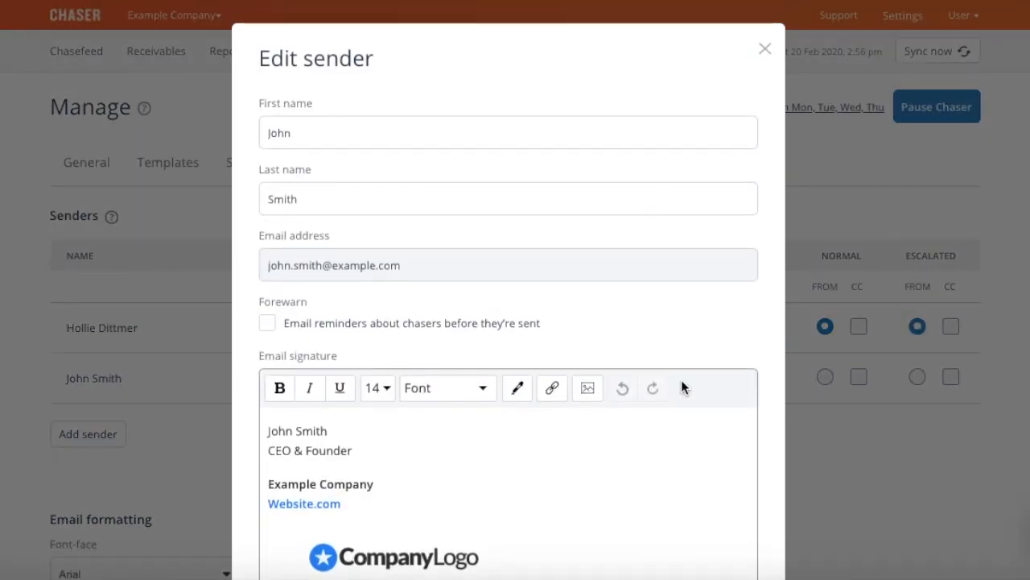
{"action": "scroll", "coordinate": [681, 387], "scroll_direction": "down", "scroll_amount": 2}
{"action": "scroll", "coordinate": [681, 380], "scroll_direction": "up", "scroll_amount": 2}
{"action": "scroll", "coordinate": [681, 380], "scroll_direction": "down", "scroll_amount": 4}
{"action": "scroll", "coordinate": [681, 379], "scroll_direction": "up", "scroll_amount": 4}
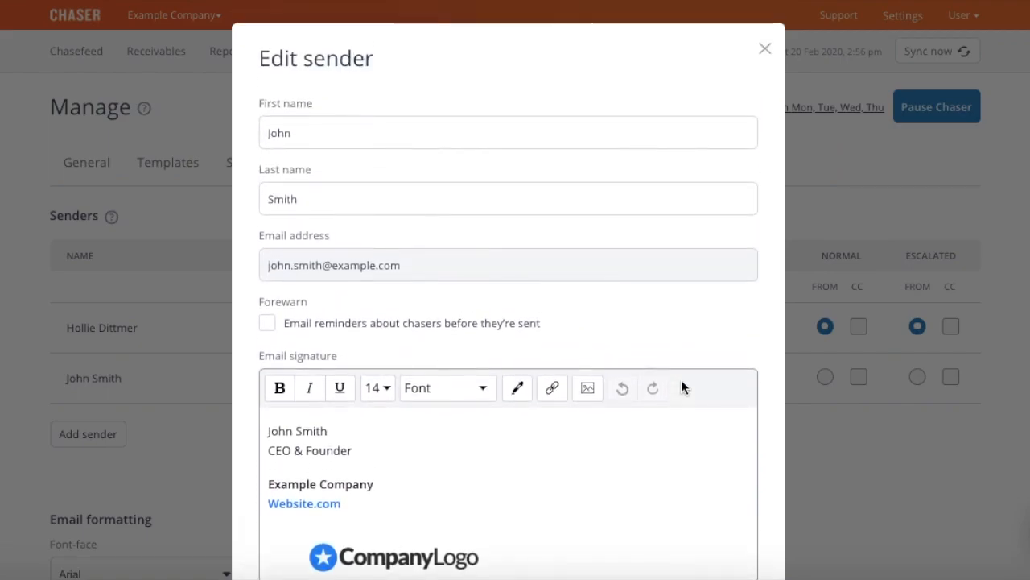
{"action": "left_click", "coordinate": [765, 48]}
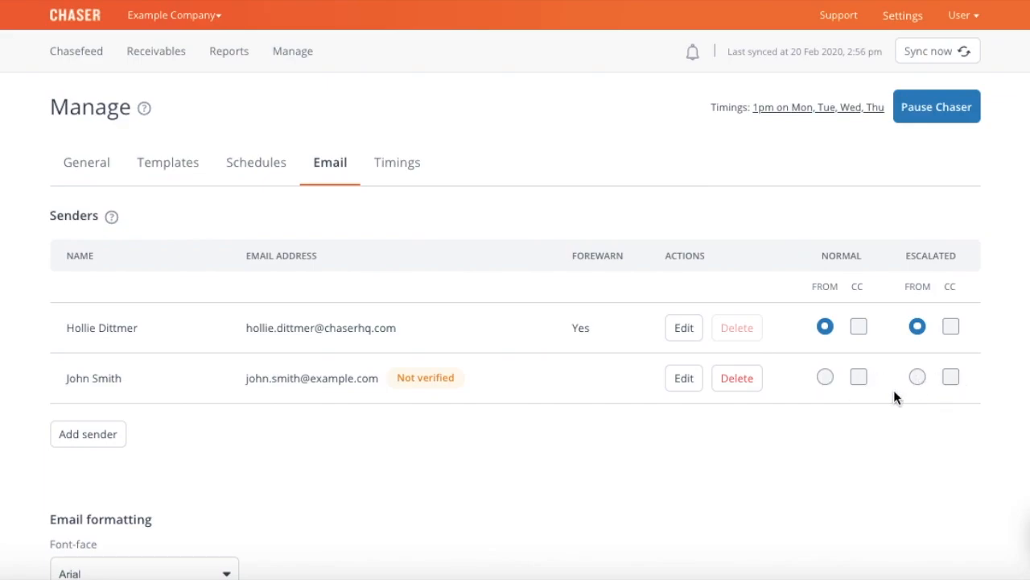
Turn on the forewarn email reminders for the unverified sender, and close the sender's details without saving
{"action": "left_click", "coordinate": [680, 383]}
{"action": "left_click", "coordinate": [281, 325]}
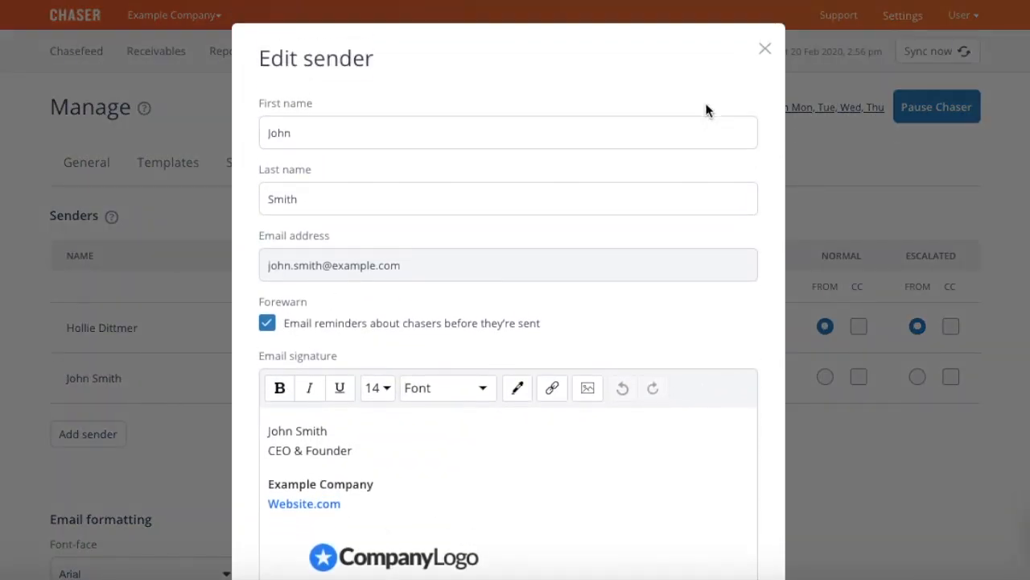
{"action": "left_click", "coordinate": [765, 49]}
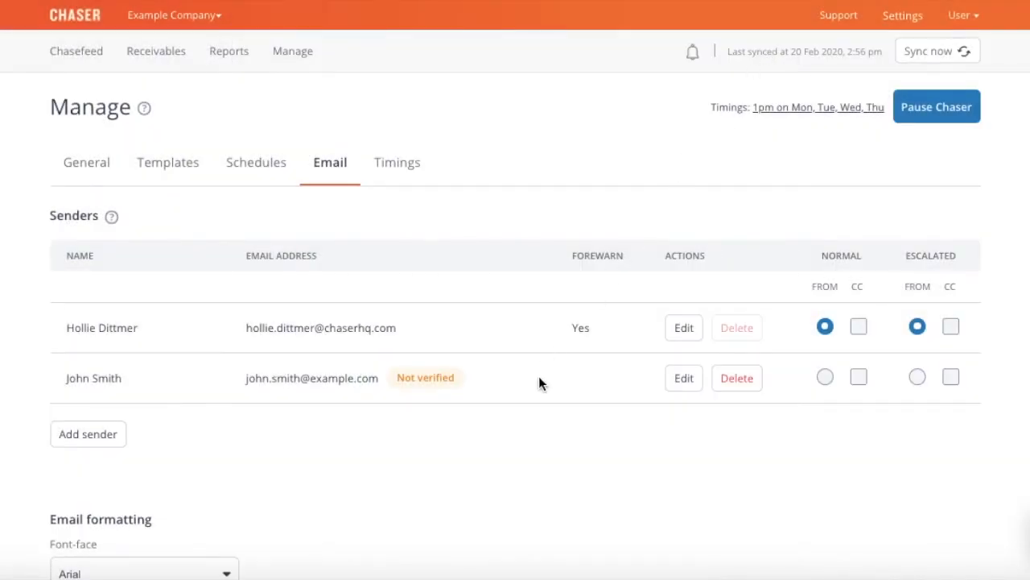
Open the customers list in Receivables, and stop and restart chasing for the listed customer
{"action": "scroll", "coordinate": [540, 376], "scroll_direction": "down", "scroll_amount": 2}
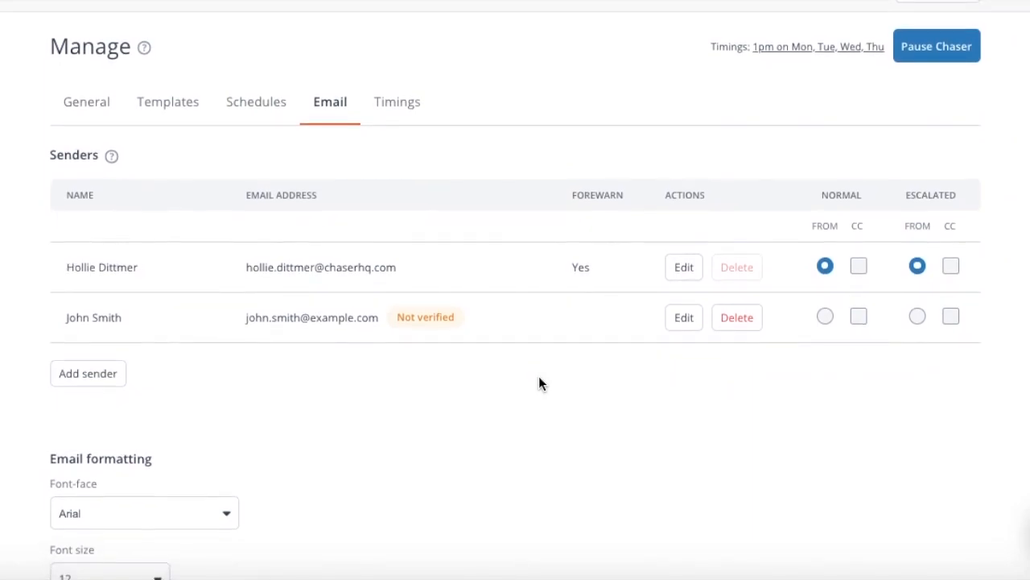
{"action": "scroll", "coordinate": [539, 383], "scroll_direction": "down", "scroll_amount": 1}
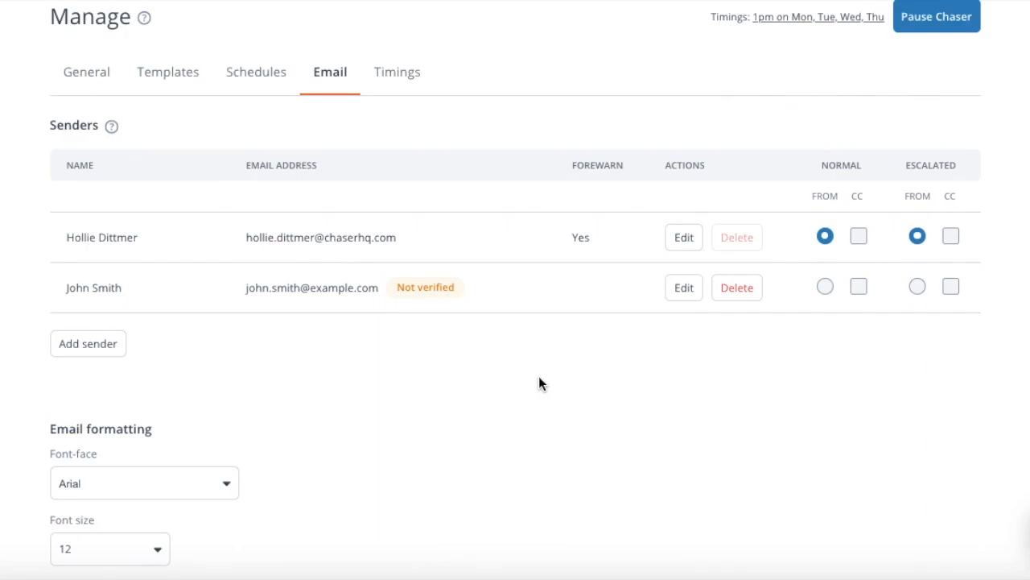
{"action": "scroll", "coordinate": [690, 527], "scroll_direction": "up", "scroll_amount": 1}
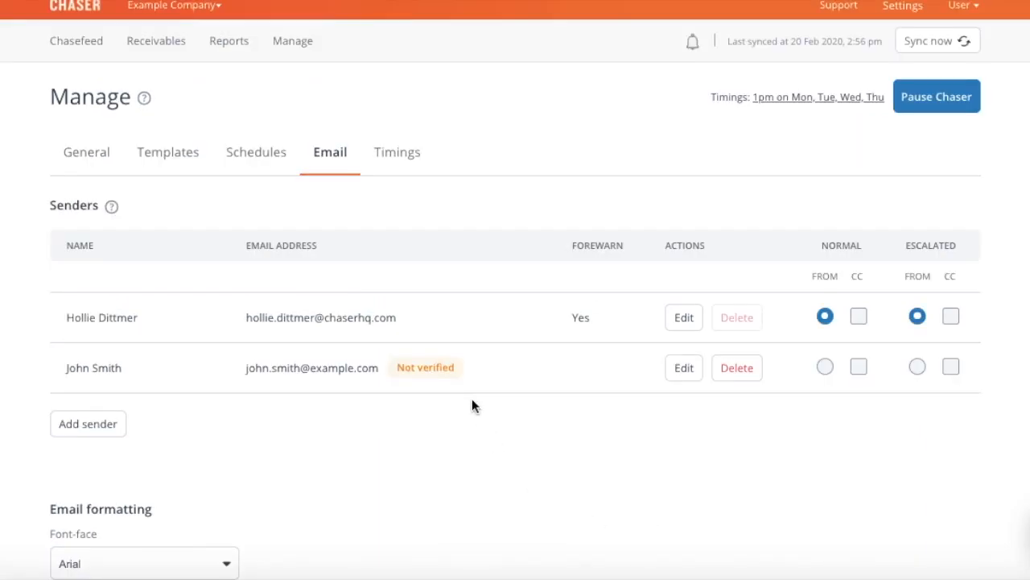
{"action": "left_click", "coordinate": [157, 42]}
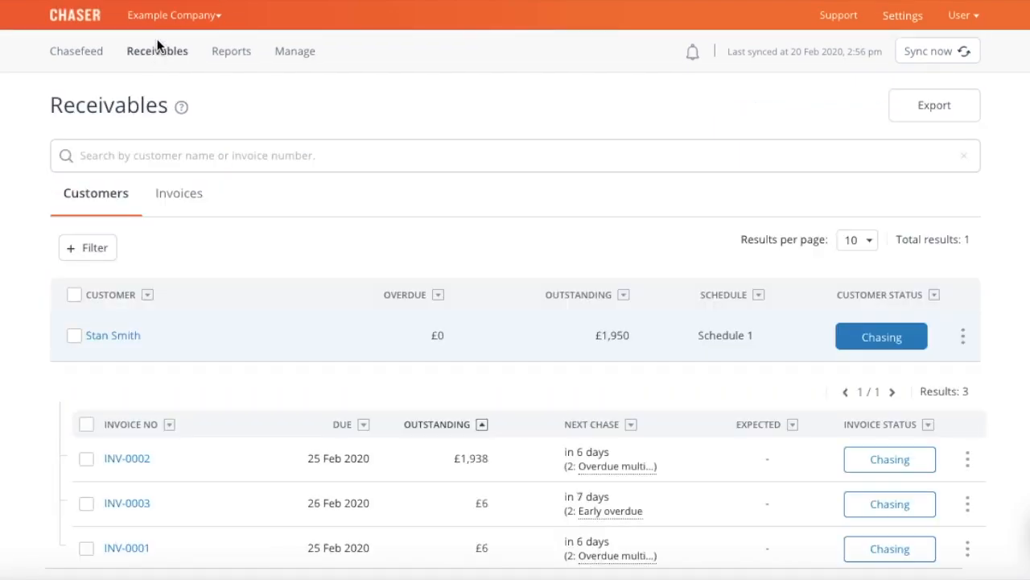
{"action": "scroll", "coordinate": [241, 235], "scroll_direction": "down", "scroll_amount": 1}
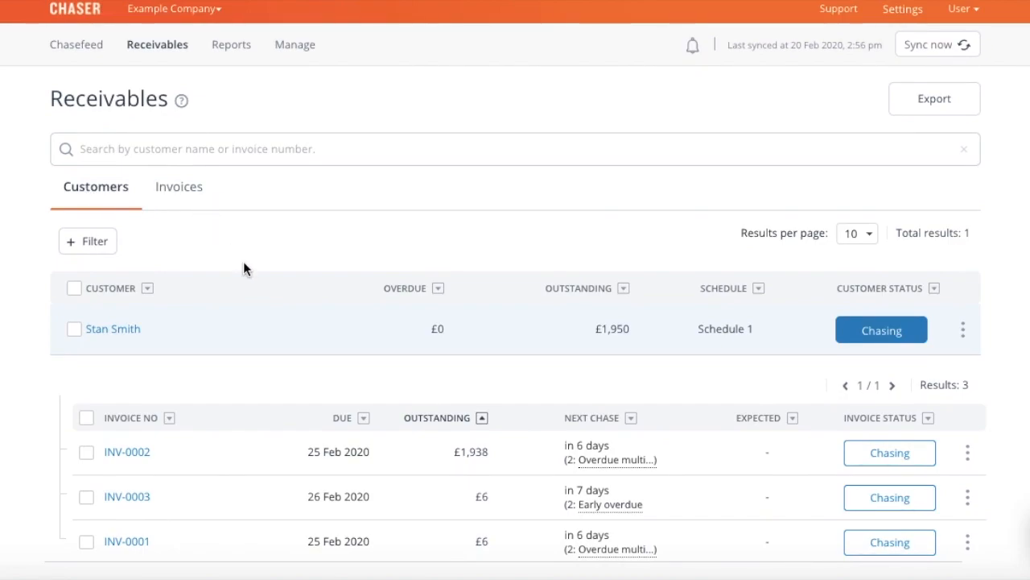
{"action": "left_click", "coordinate": [861, 332]}
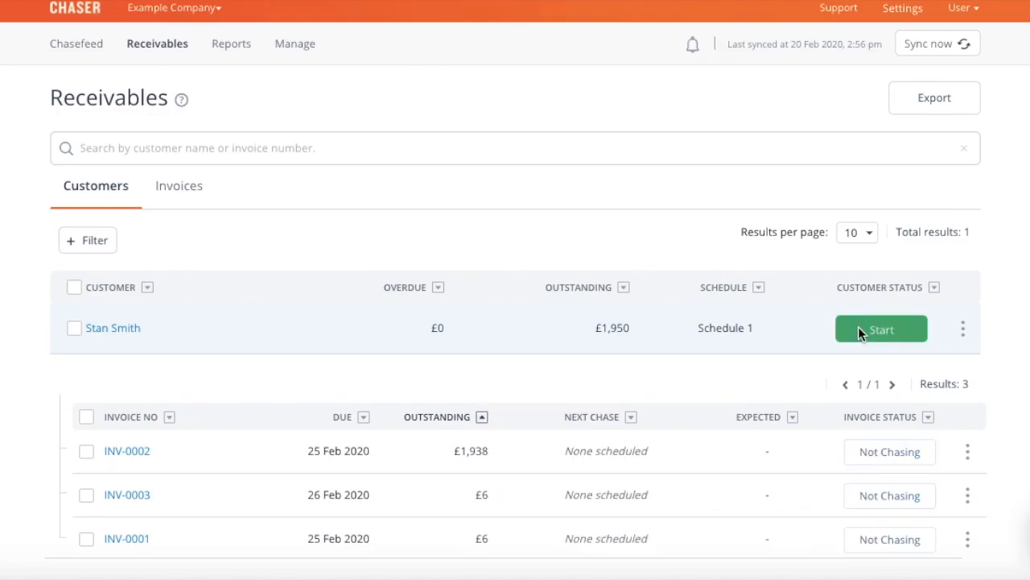
{"action": "left_click", "coordinate": [858, 326]}
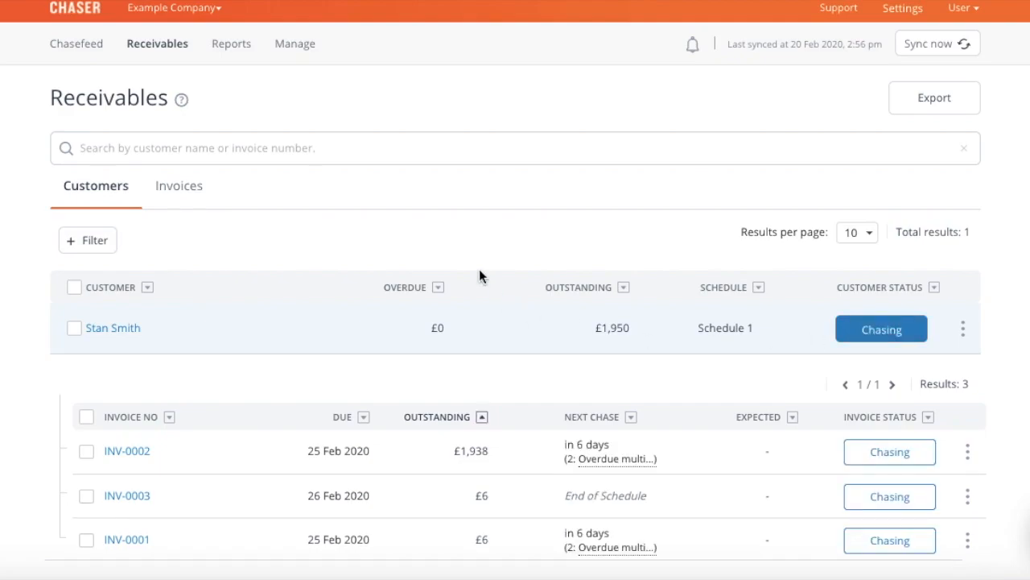
Open invoice INV-0002 from the invoices list and review its chasing details and history
{"action": "left_click", "coordinate": [167, 192]}
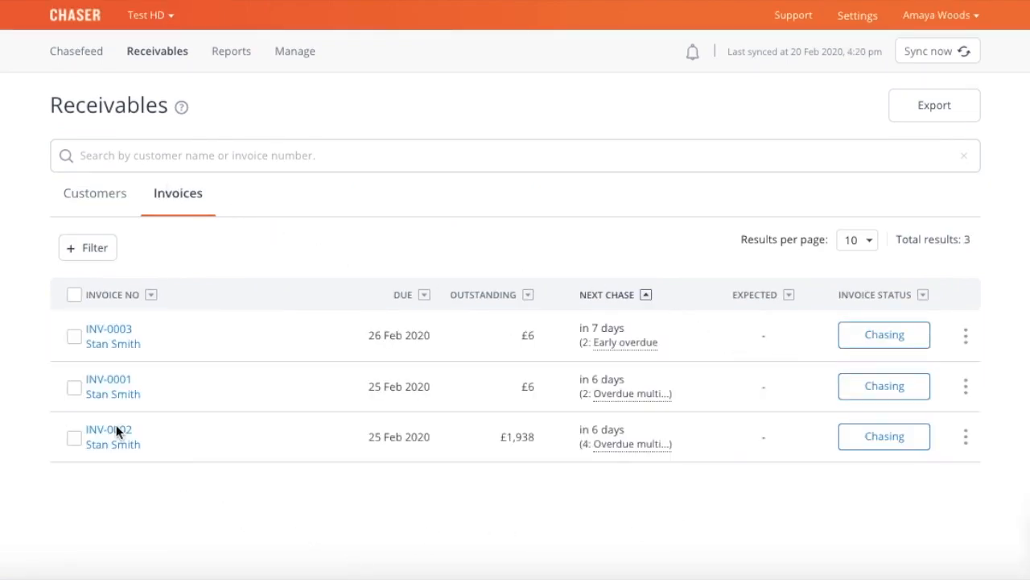
{"action": "left_click", "coordinate": [116, 431]}
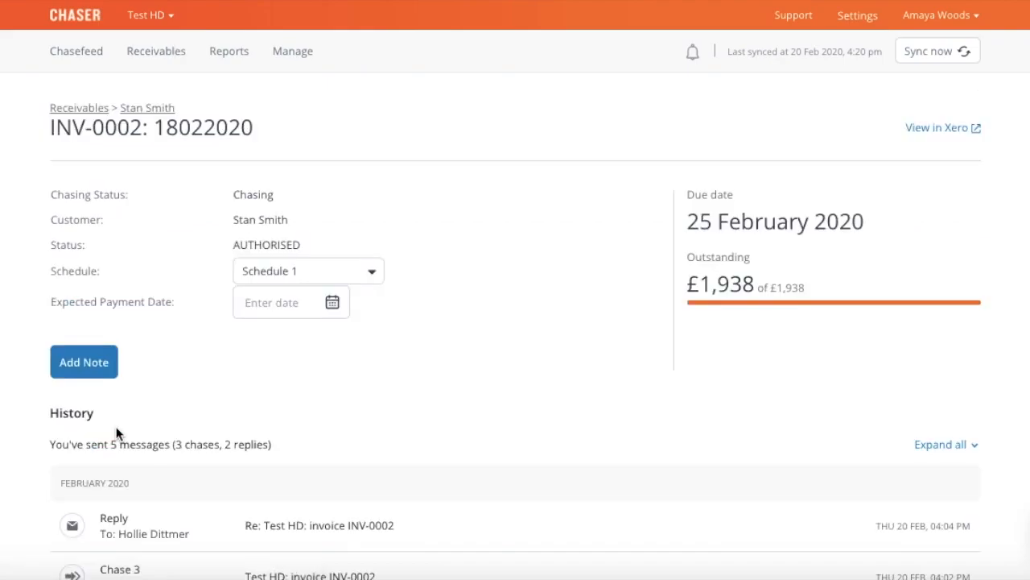
{"action": "scroll", "coordinate": [515, 322], "scroll_direction": "down", "scroll_amount": 4}
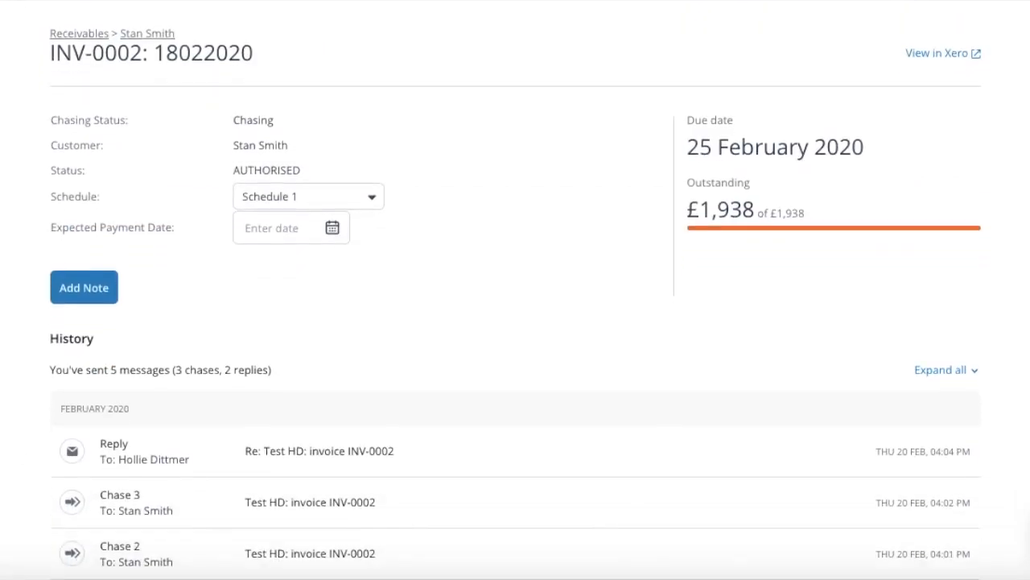
{"action": "scroll", "coordinate": [516, 290], "scroll_direction": "down", "scroll_amount": 1}
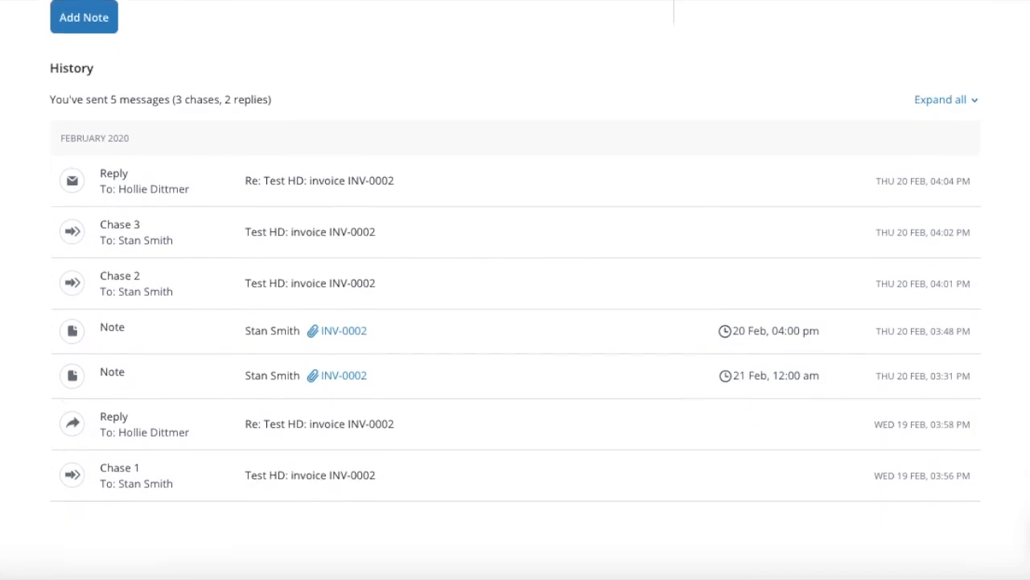
Expand the Chase 3 message and the latest reply in the invoice's history and read the customer's response
{"action": "left_click", "coordinate": [176, 244]}
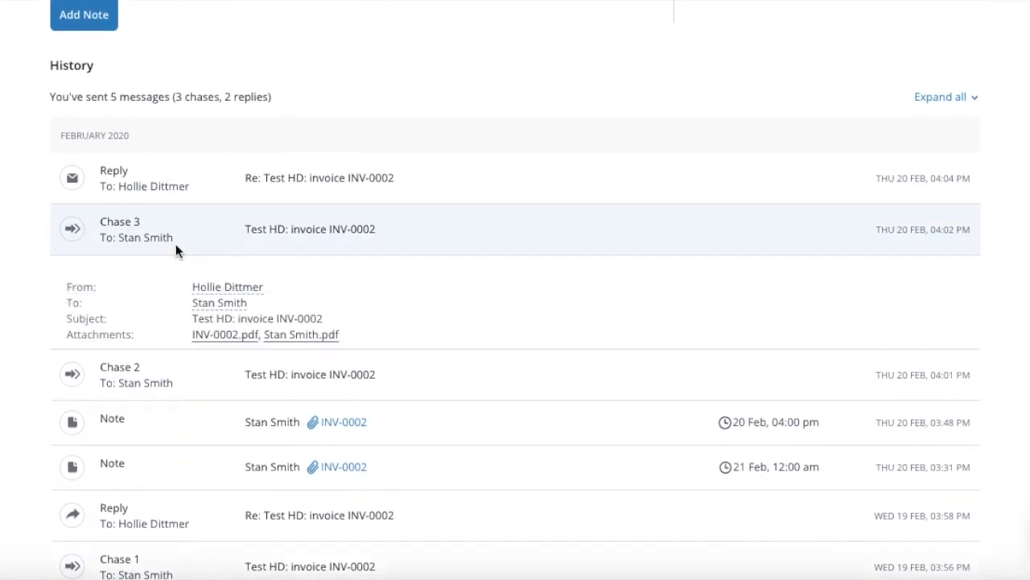
{"action": "left_click", "coordinate": [254, 190]}
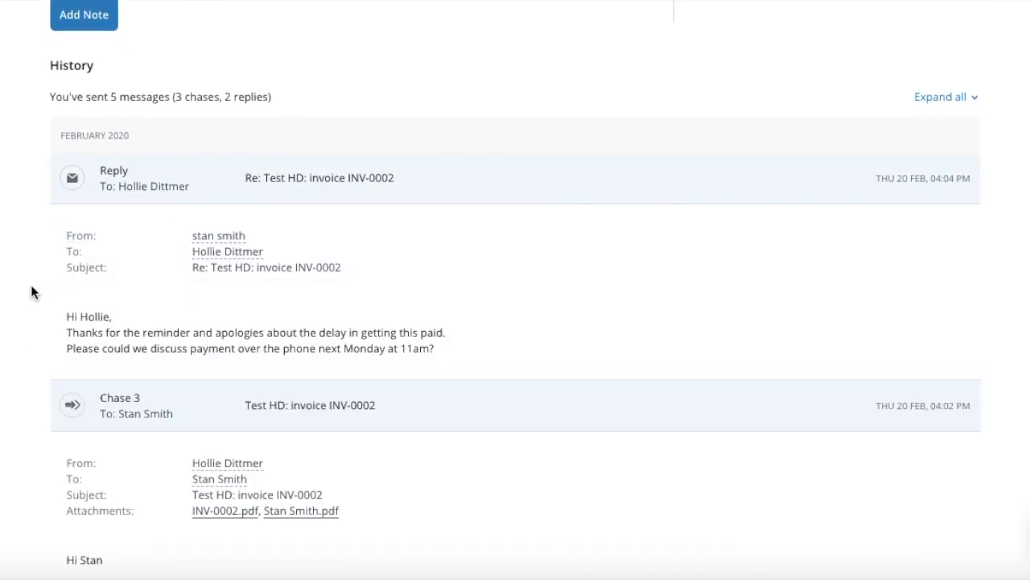
{"action": "scroll", "coordinate": [31, 285], "scroll_direction": "down", "scroll_amount": 1}
{"action": "scroll", "coordinate": [31, 285], "scroll_direction": "up", "scroll_amount": 1}
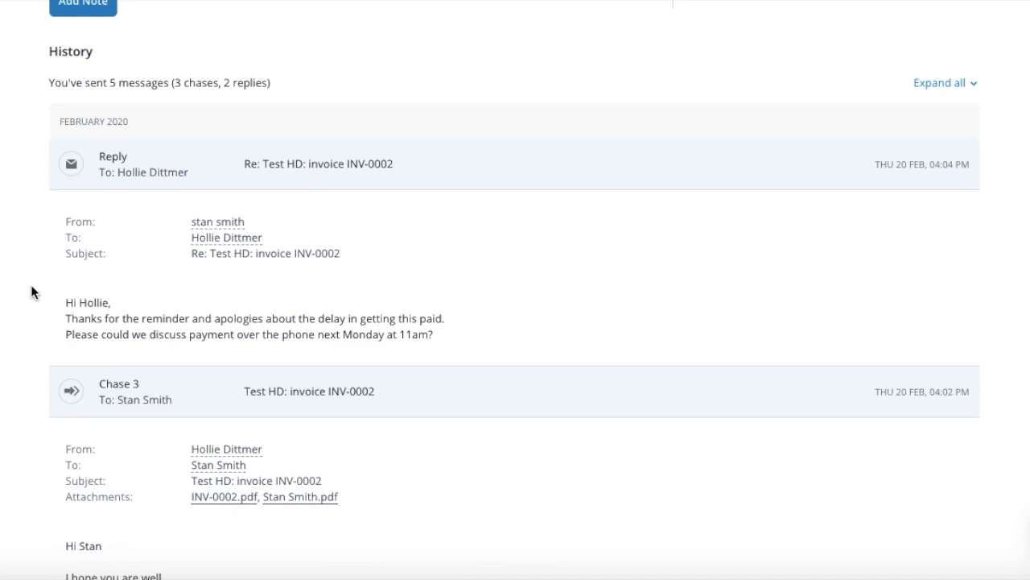
{"action": "scroll", "coordinate": [32, 291], "scroll_direction": "up", "scroll_amount": 3}
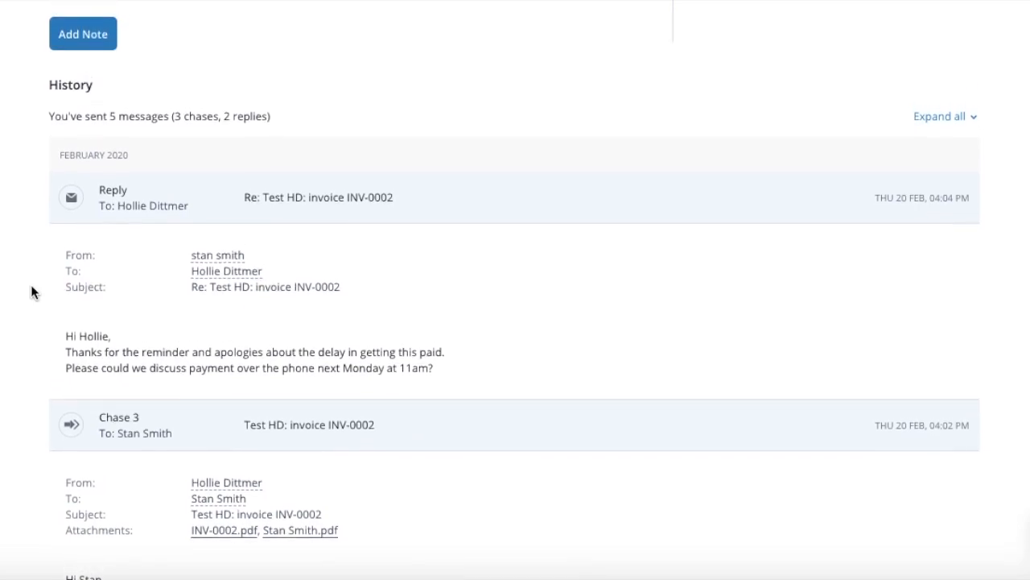
{"action": "scroll", "coordinate": [32, 291], "scroll_direction": "up", "scroll_amount": 2}
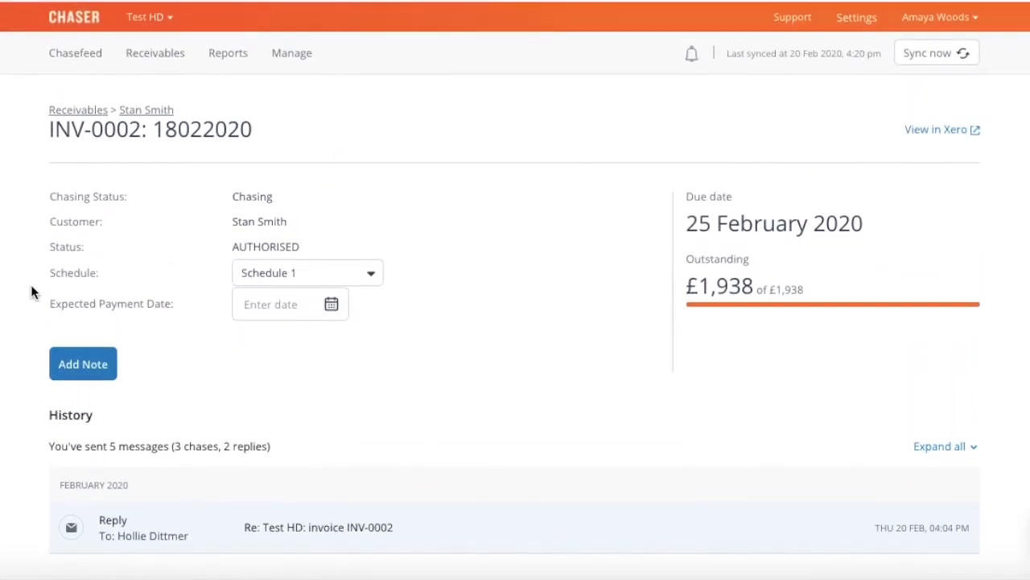
Start a new note on invoice INV-0002
{"action": "left_click", "coordinate": [80, 364]}
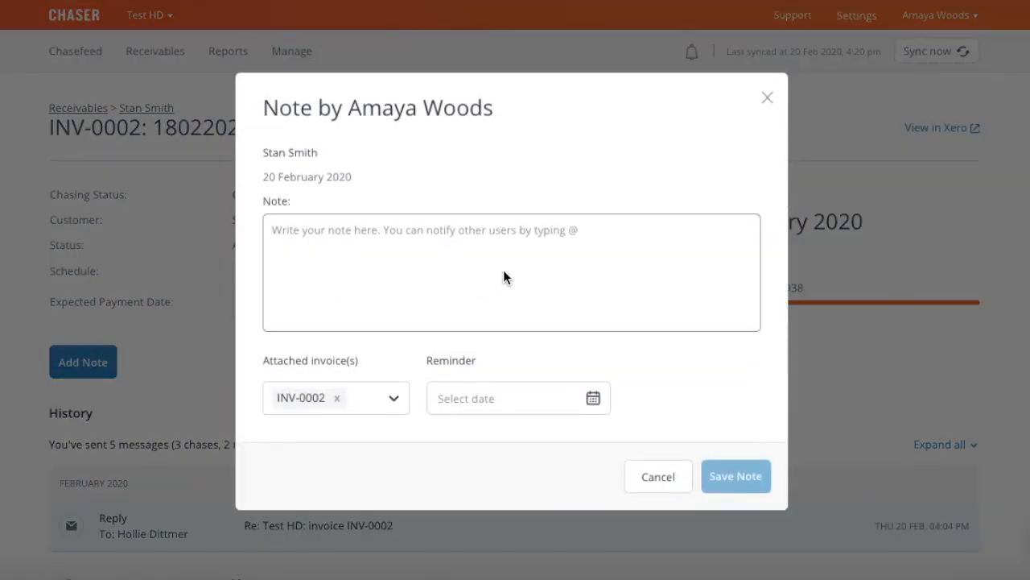
{"action": "left_click", "coordinate": [504, 276]}
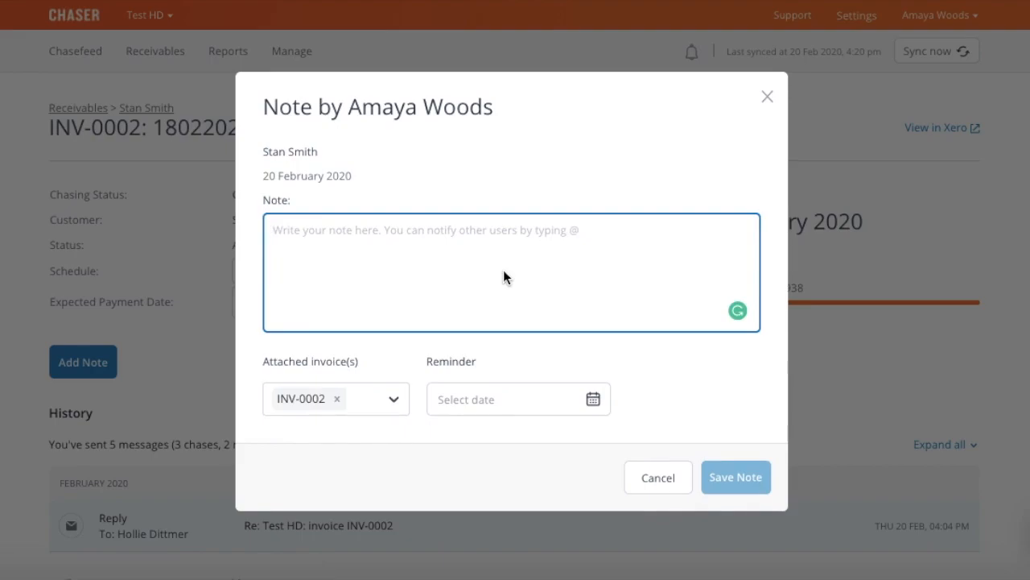
Try to set the note's reminder to 24 Feb 2020 at 11:00 AM
{"action": "left_click", "coordinate": [591, 398]}
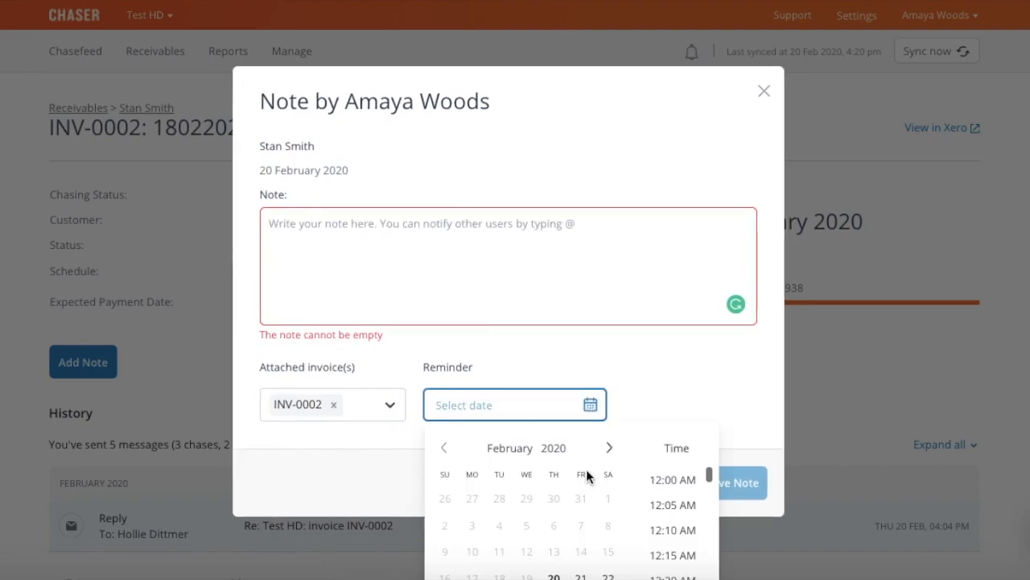
{"action": "scroll", "coordinate": [588, 477], "scroll_direction": "down", "scroll_amount": 2}
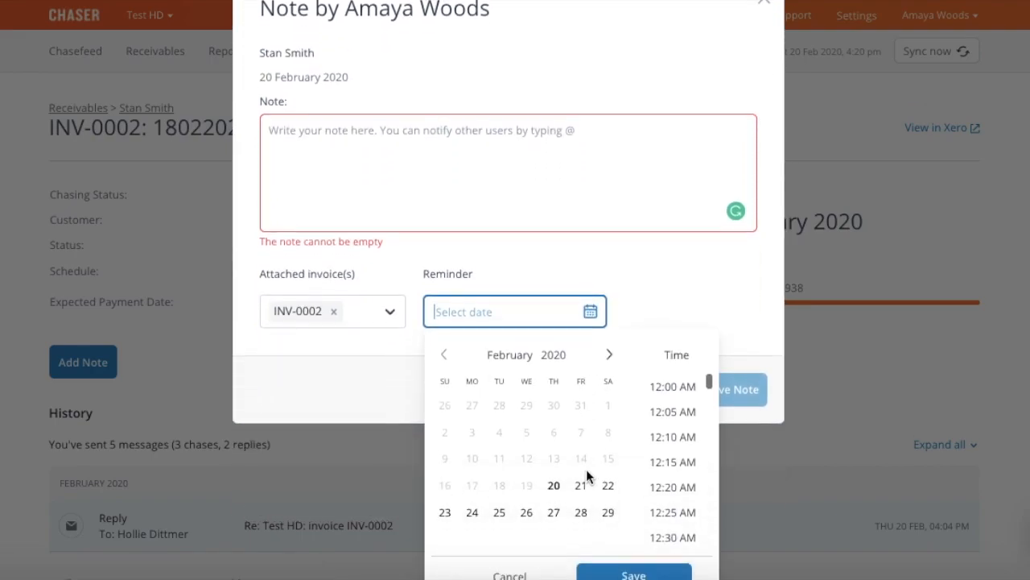
{"action": "left_click", "coordinate": [473, 512]}
{"action": "scroll", "coordinate": [673, 450], "scroll_direction": "down", "scroll_amount": 6}
{"action": "left_click", "coordinate": [673, 525]}
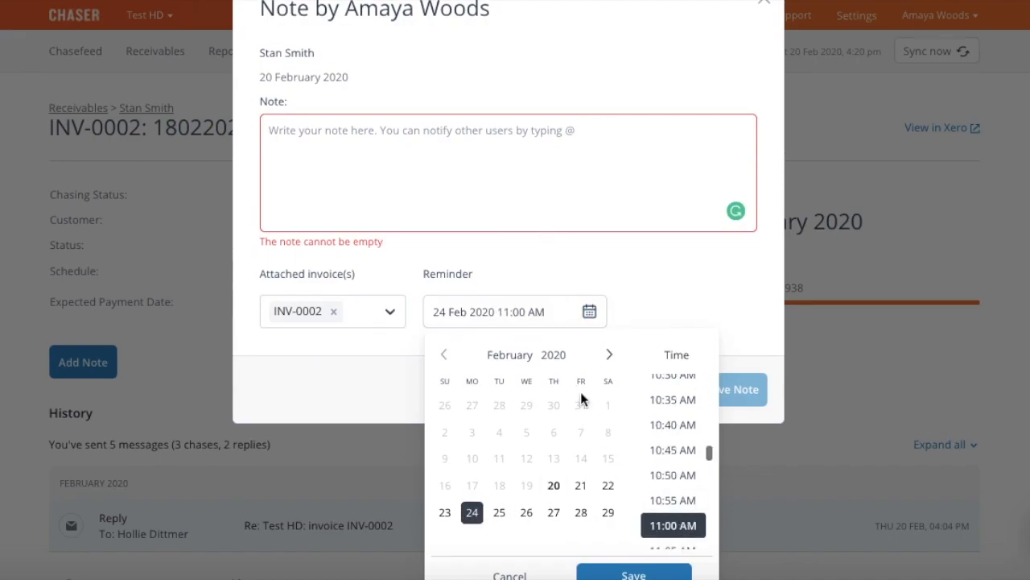
Mention the note's own author in the note text with an @ tag, and save the note
{"action": "left_click", "coordinate": [520, 153]}
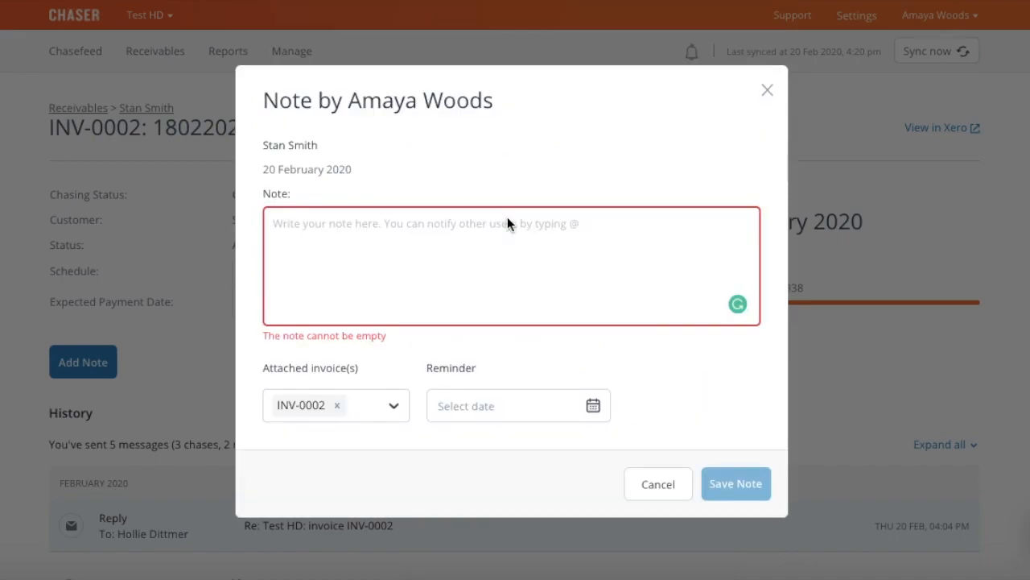
{"action": "type", "text": "@ama"}
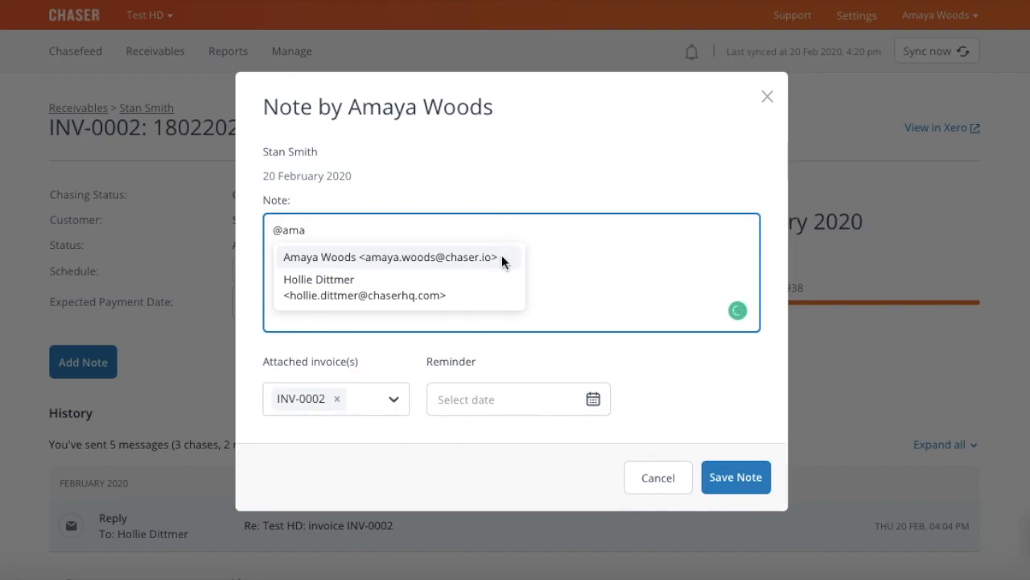
{"action": "left_click", "coordinate": [502, 257]}
{"action": "left_click", "coordinate": [731, 471]}
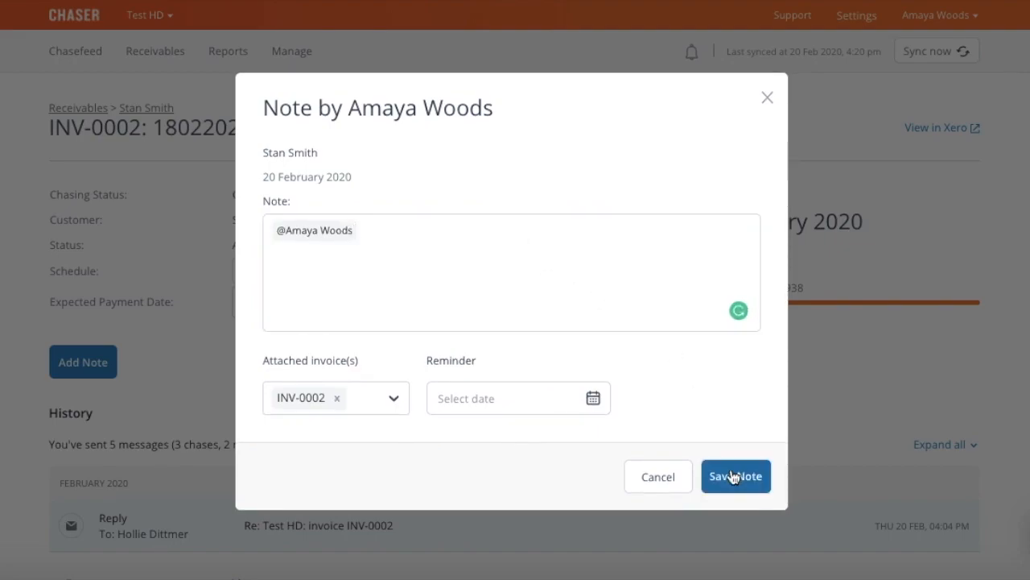
Set the expected payment date of invoice INV-0002 to 28 Feb 2020 and save it
{"action": "scroll", "coordinate": [576, 400], "scroll_direction": "down", "scroll_amount": 3}
{"action": "scroll", "coordinate": [576, 400], "scroll_direction": "up", "scroll_amount": 1}
{"action": "scroll", "coordinate": [574, 400], "scroll_direction": "up", "scroll_amount": 2}
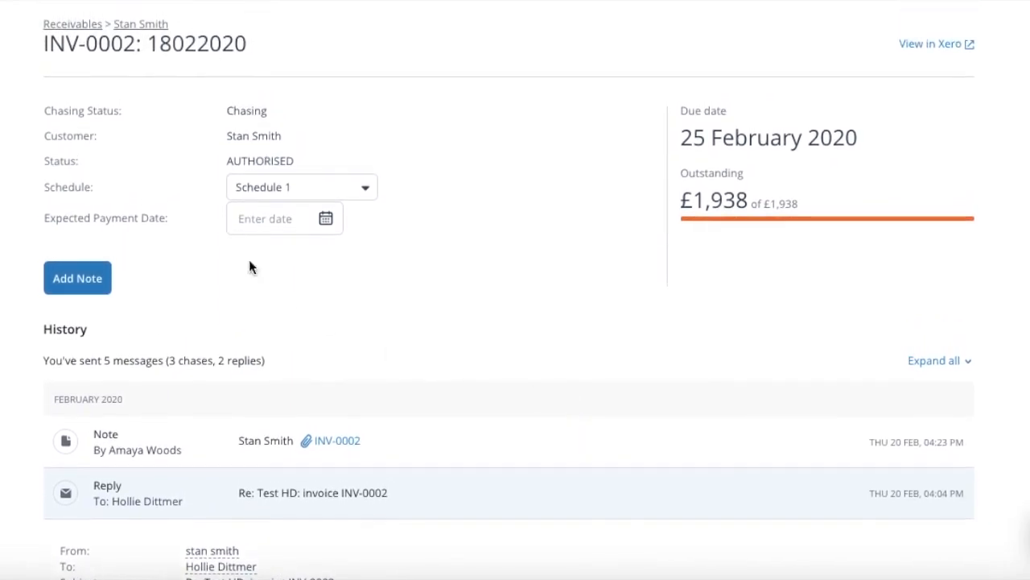
{"action": "scroll", "coordinate": [229, 209], "scroll_direction": "up", "scroll_amount": 1}
{"action": "left_click", "coordinate": [326, 234]}
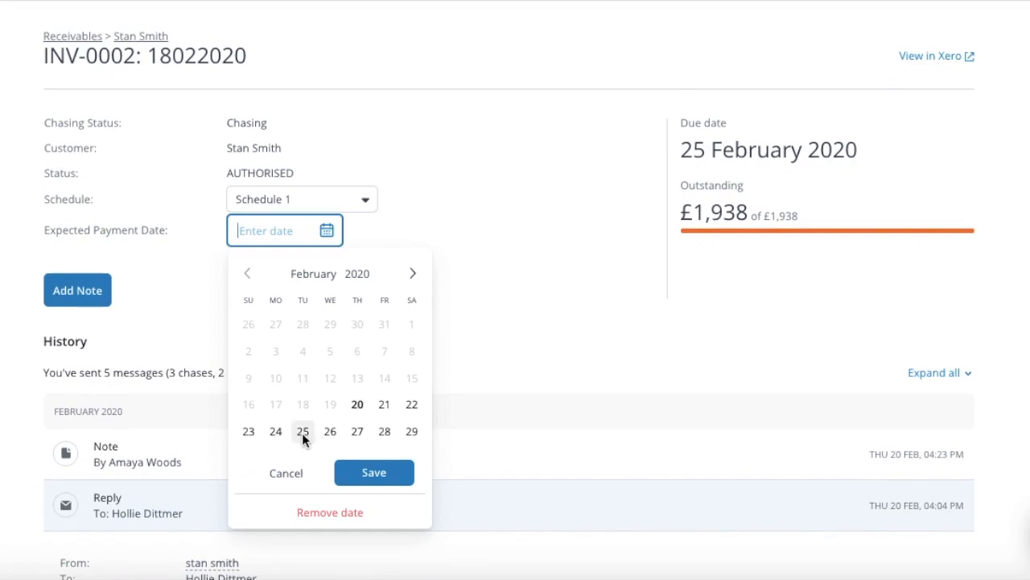
{"action": "left_click", "coordinate": [385, 435]}
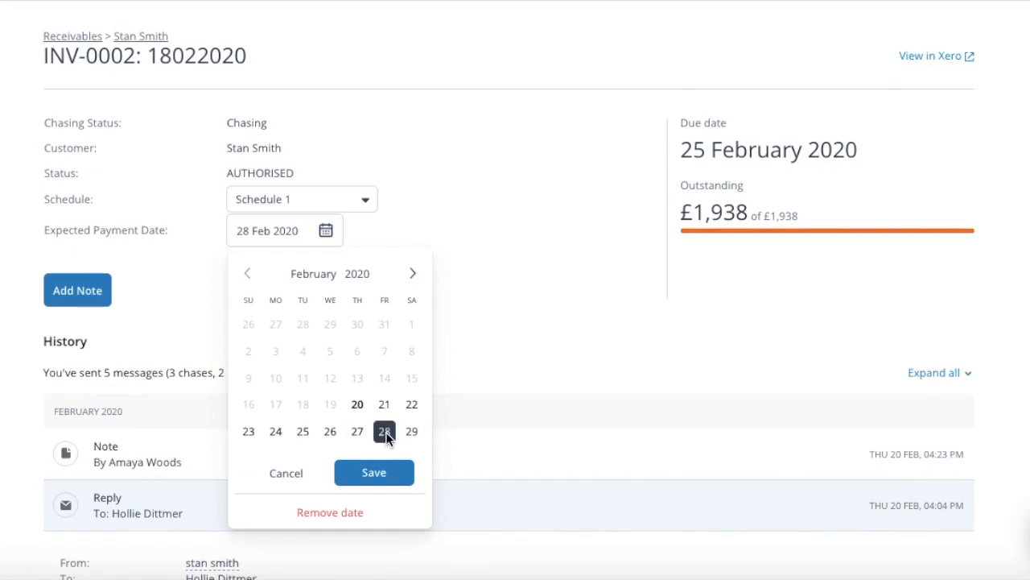
{"action": "left_click", "coordinate": [376, 481]}
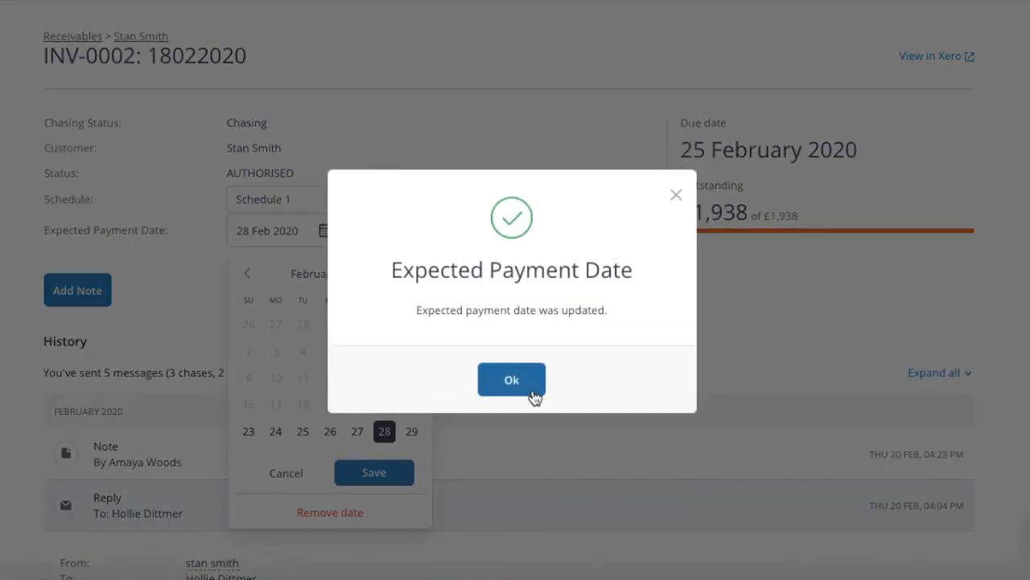
{"action": "left_click", "coordinate": [512, 380]}
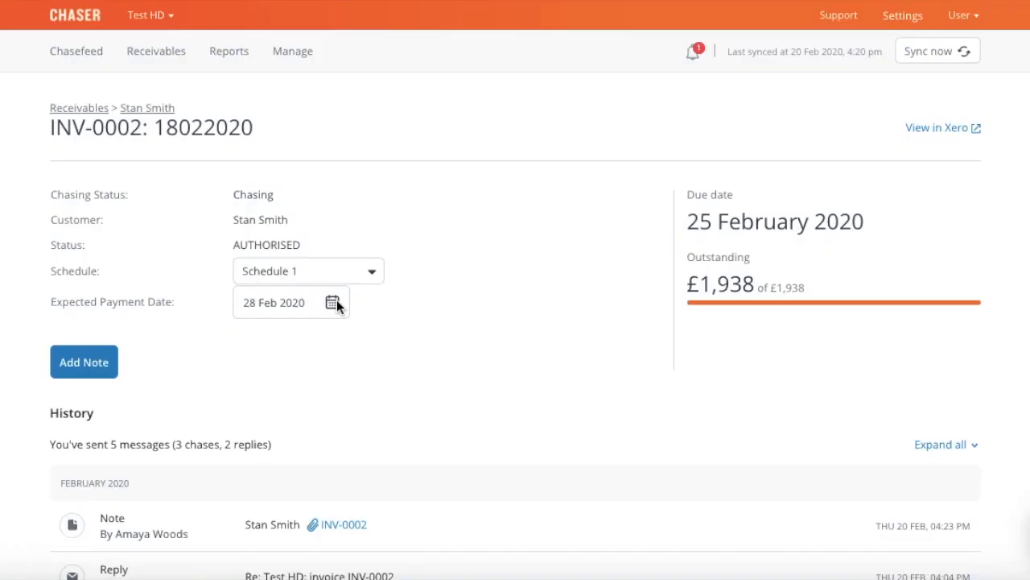
Open the Chasefeed to review the recent events, and resume the paused Chaser
{"action": "left_click", "coordinate": [70, 48]}
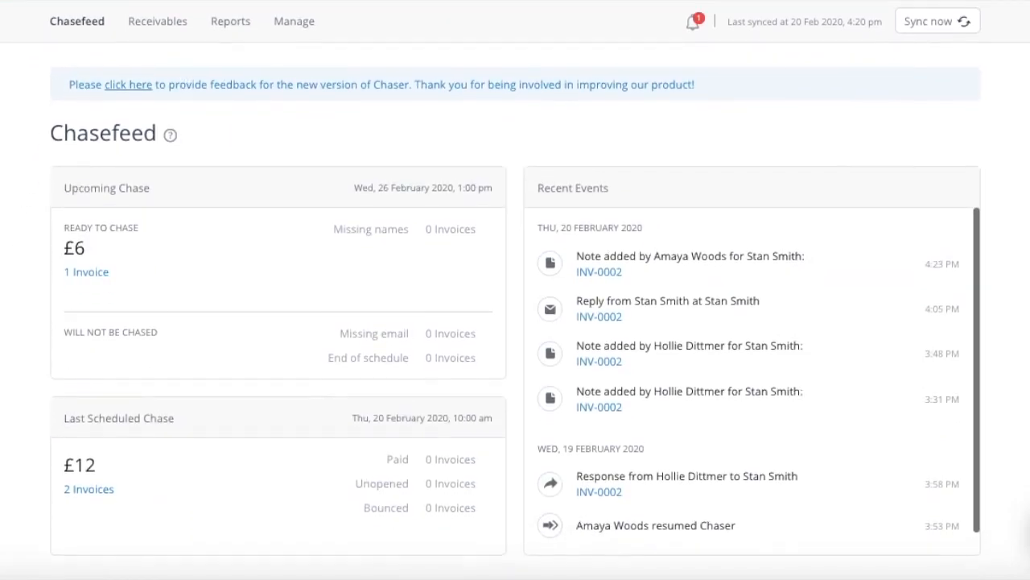
{"action": "scroll", "coordinate": [687, 419], "scroll_direction": "down", "scroll_amount": 1}
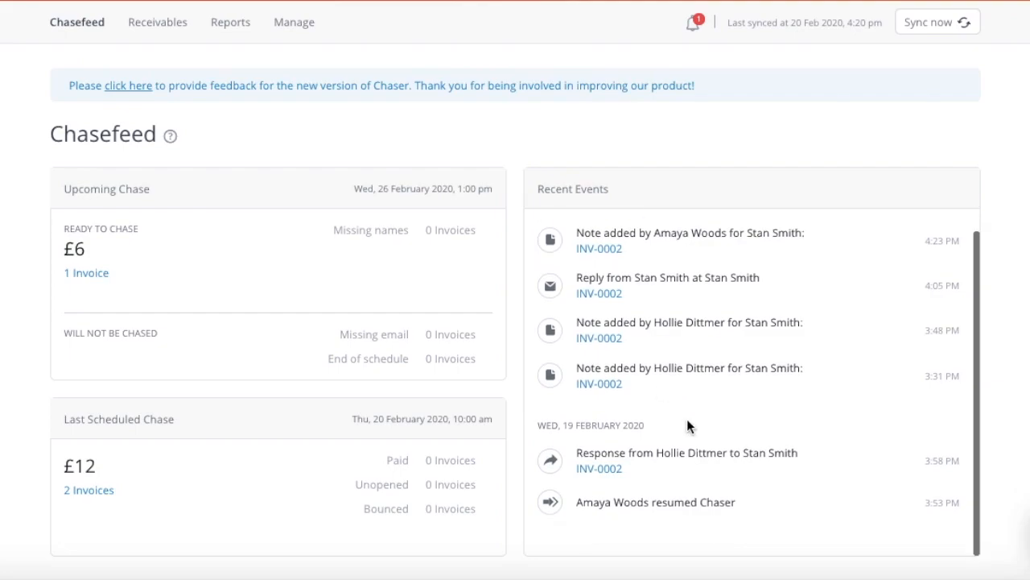
{"action": "scroll", "coordinate": [688, 419], "scroll_direction": "up", "scroll_amount": 1}
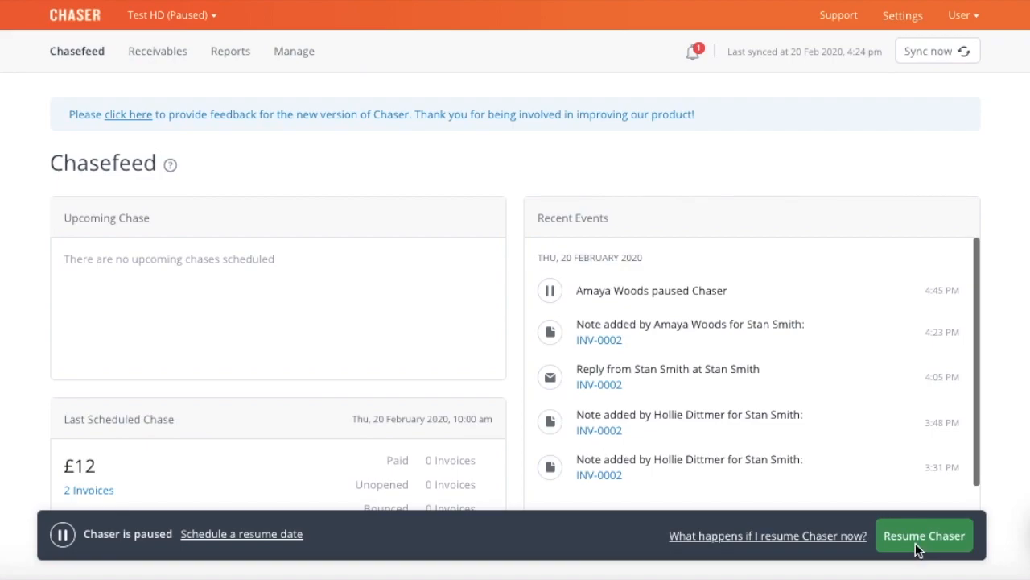
{"action": "left_click", "coordinate": [918, 547]}
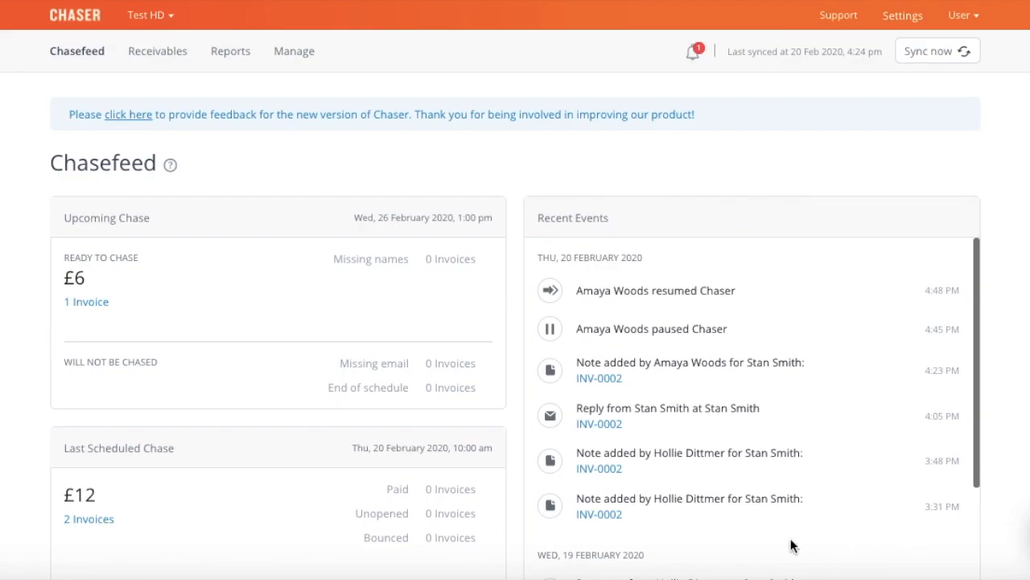
Pause Chaser from the Manage page with 8 Mar 2020 as the resume date
{"action": "left_click", "coordinate": [290, 53]}
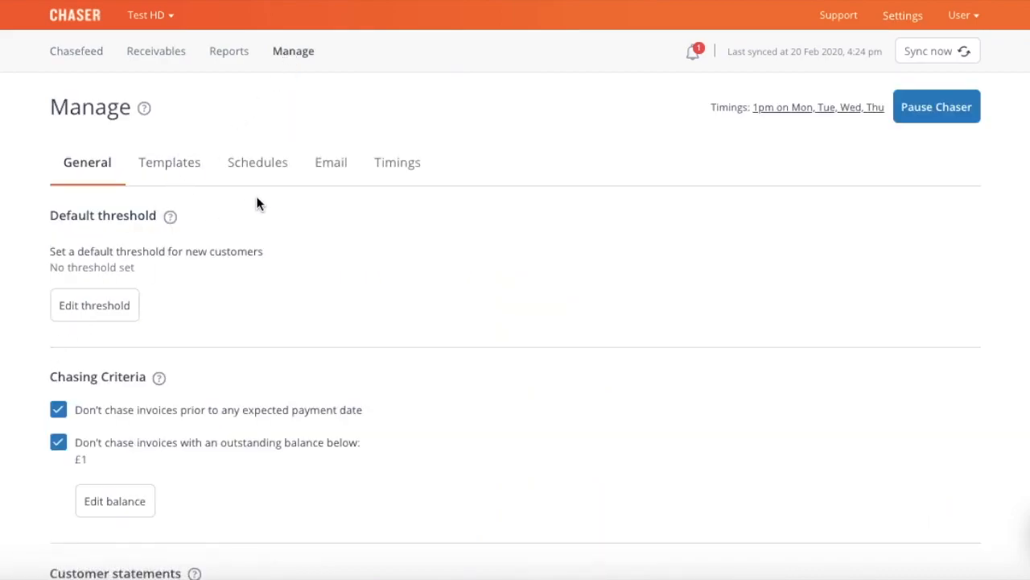
{"action": "left_click", "coordinate": [934, 120]}
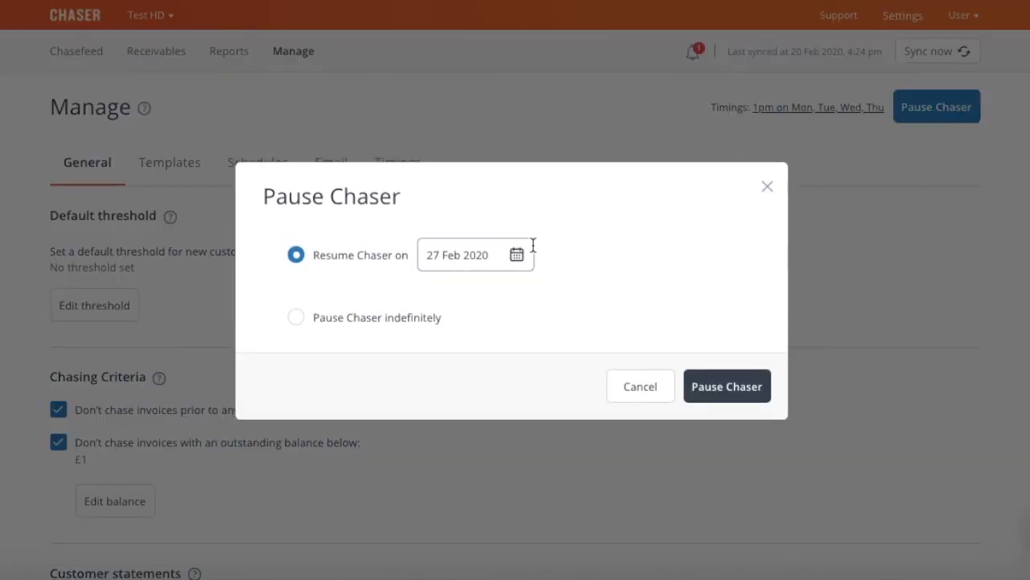
{"action": "left_click", "coordinate": [516, 255]}
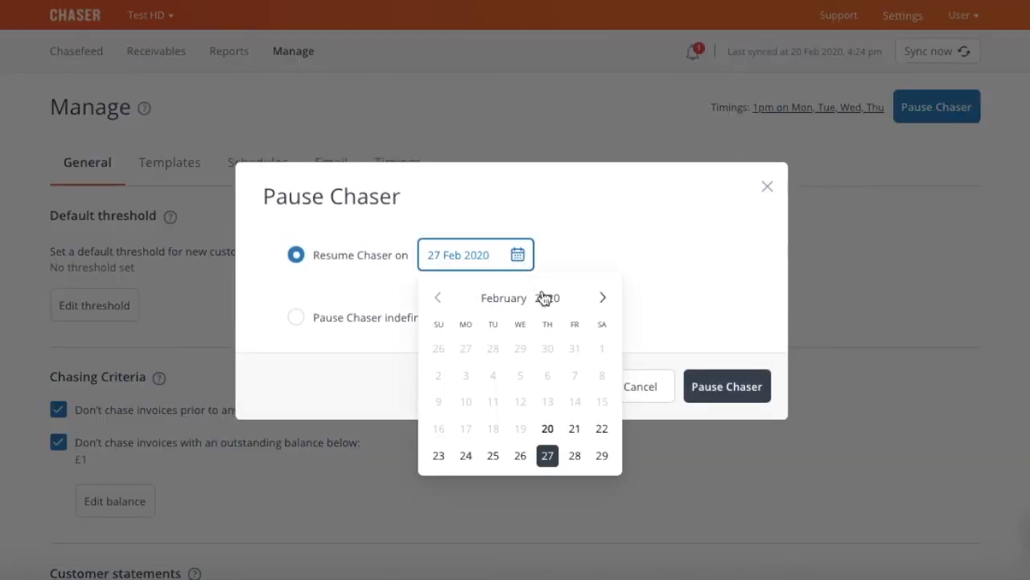
{"action": "left_click", "coordinate": [600, 299]}
{"action": "left_click", "coordinate": [438, 375]}
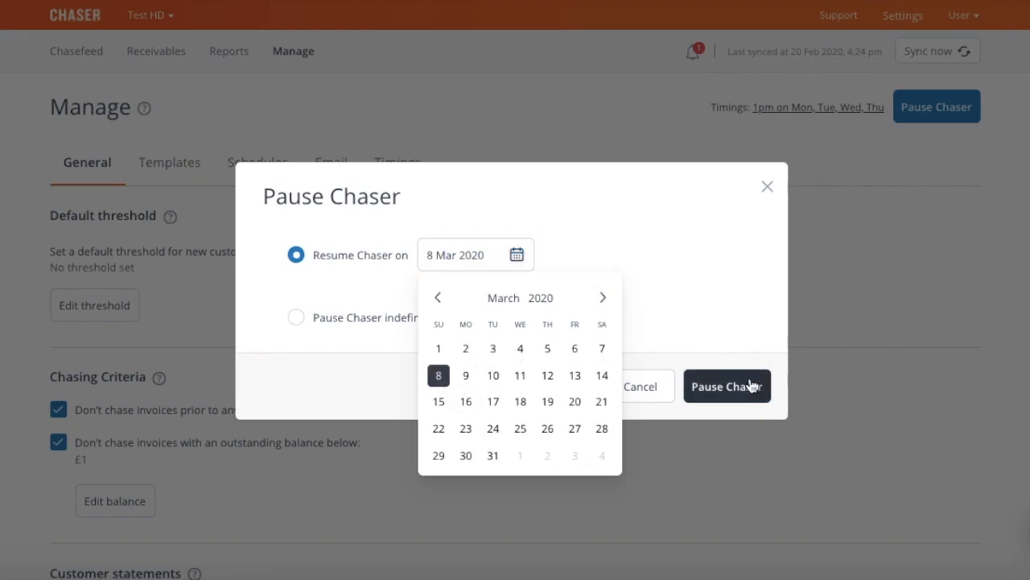
{"action": "left_click", "coordinate": [678, 292]}
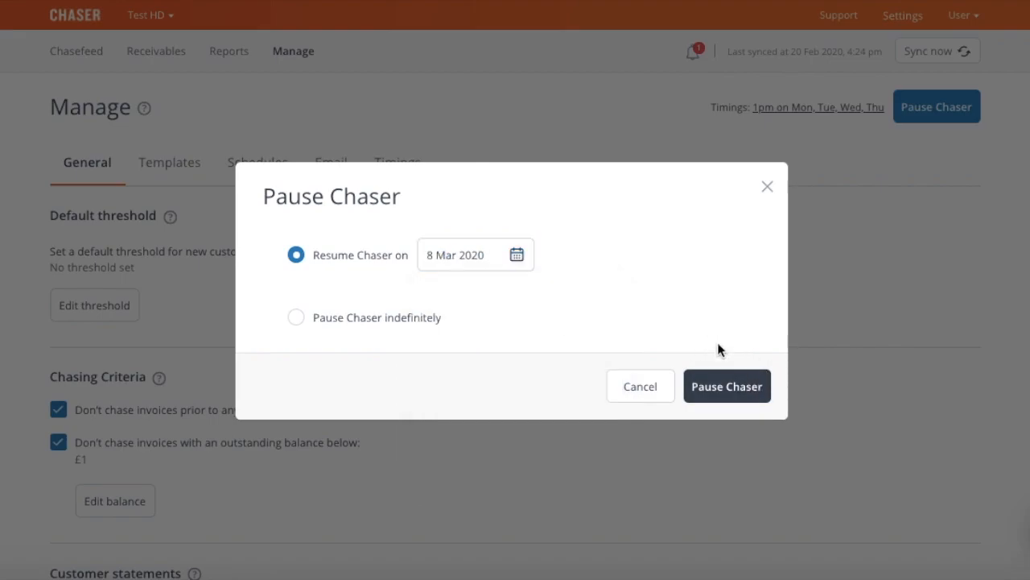
{"action": "left_click", "coordinate": [727, 388]}
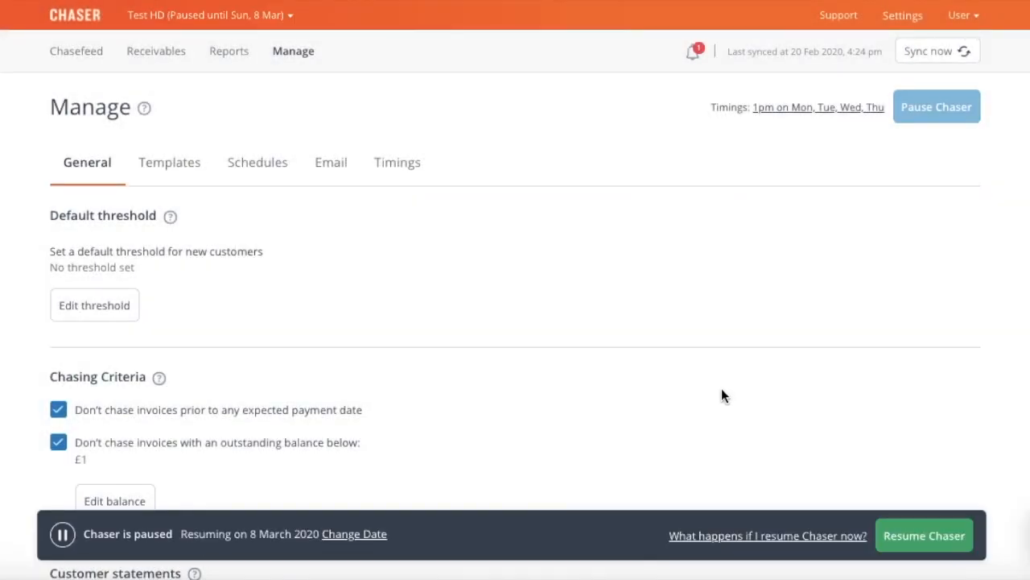